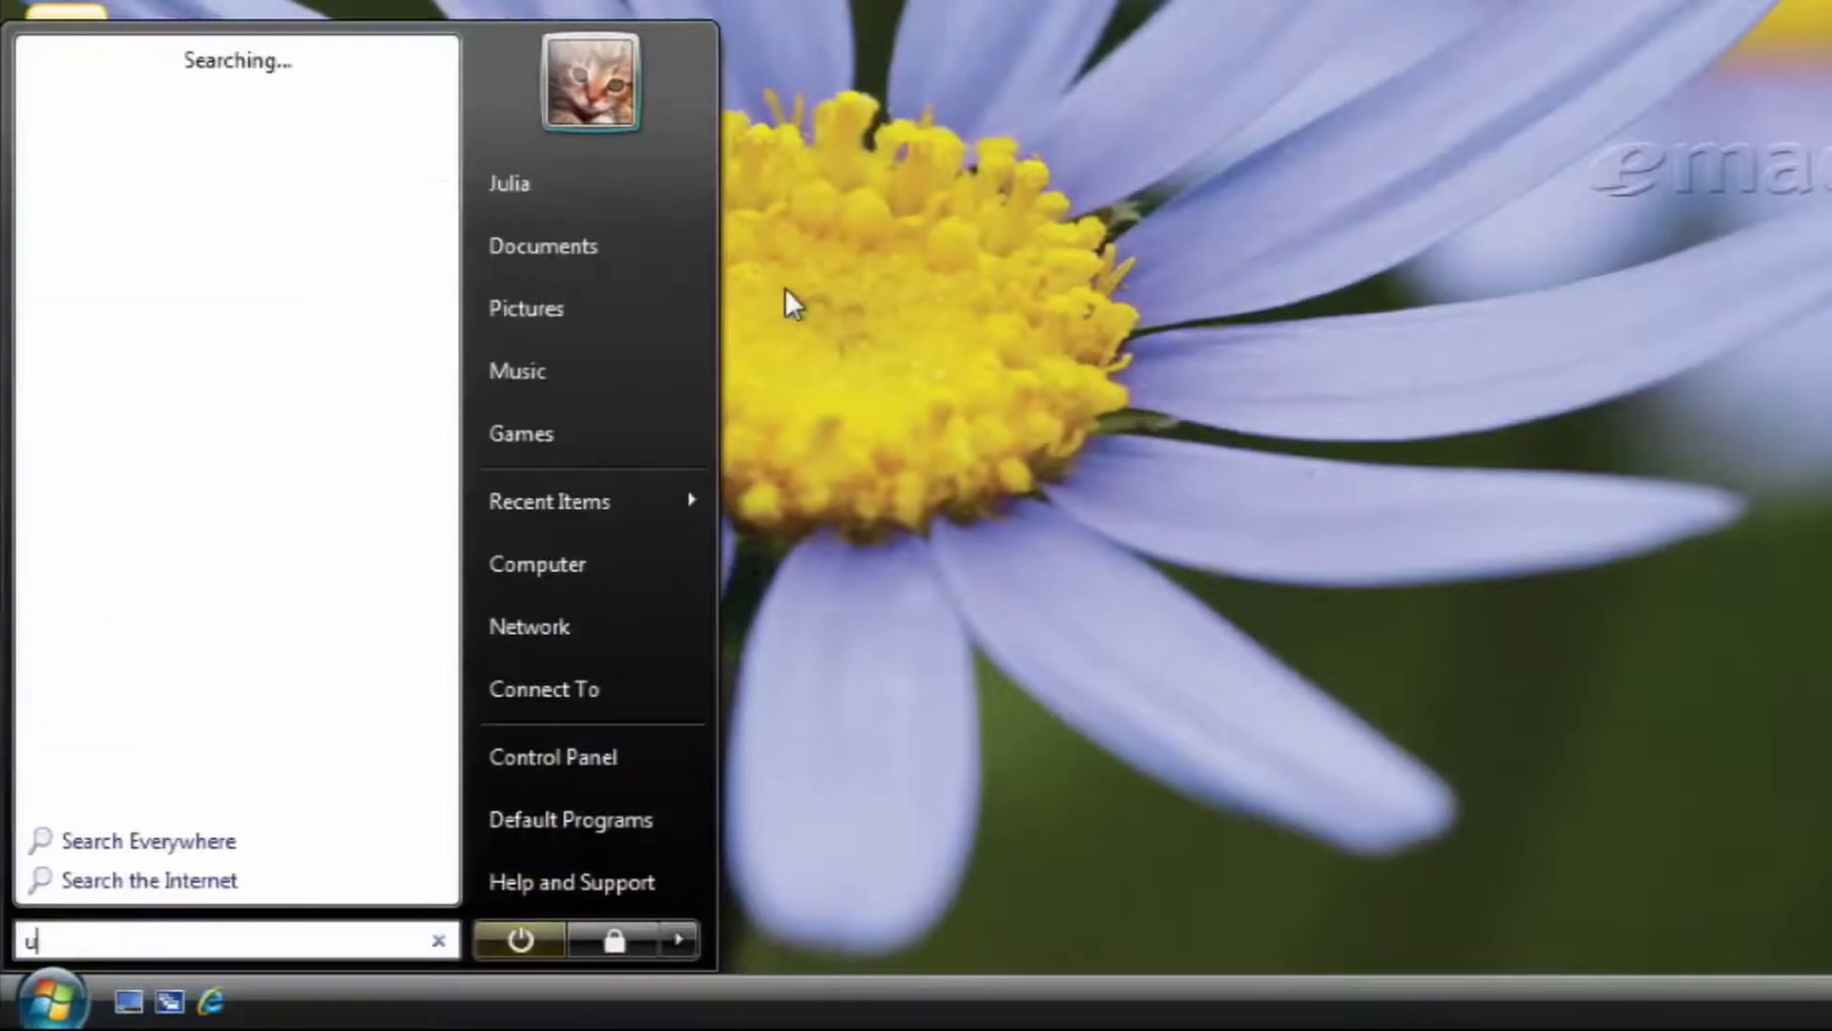
{"action": "type", "text": "te"}
- Reproduce error 80072EFE with an update check, then confirm the system is 32-bit Vista Home Basic
{"action": "key", "text": "Return"}
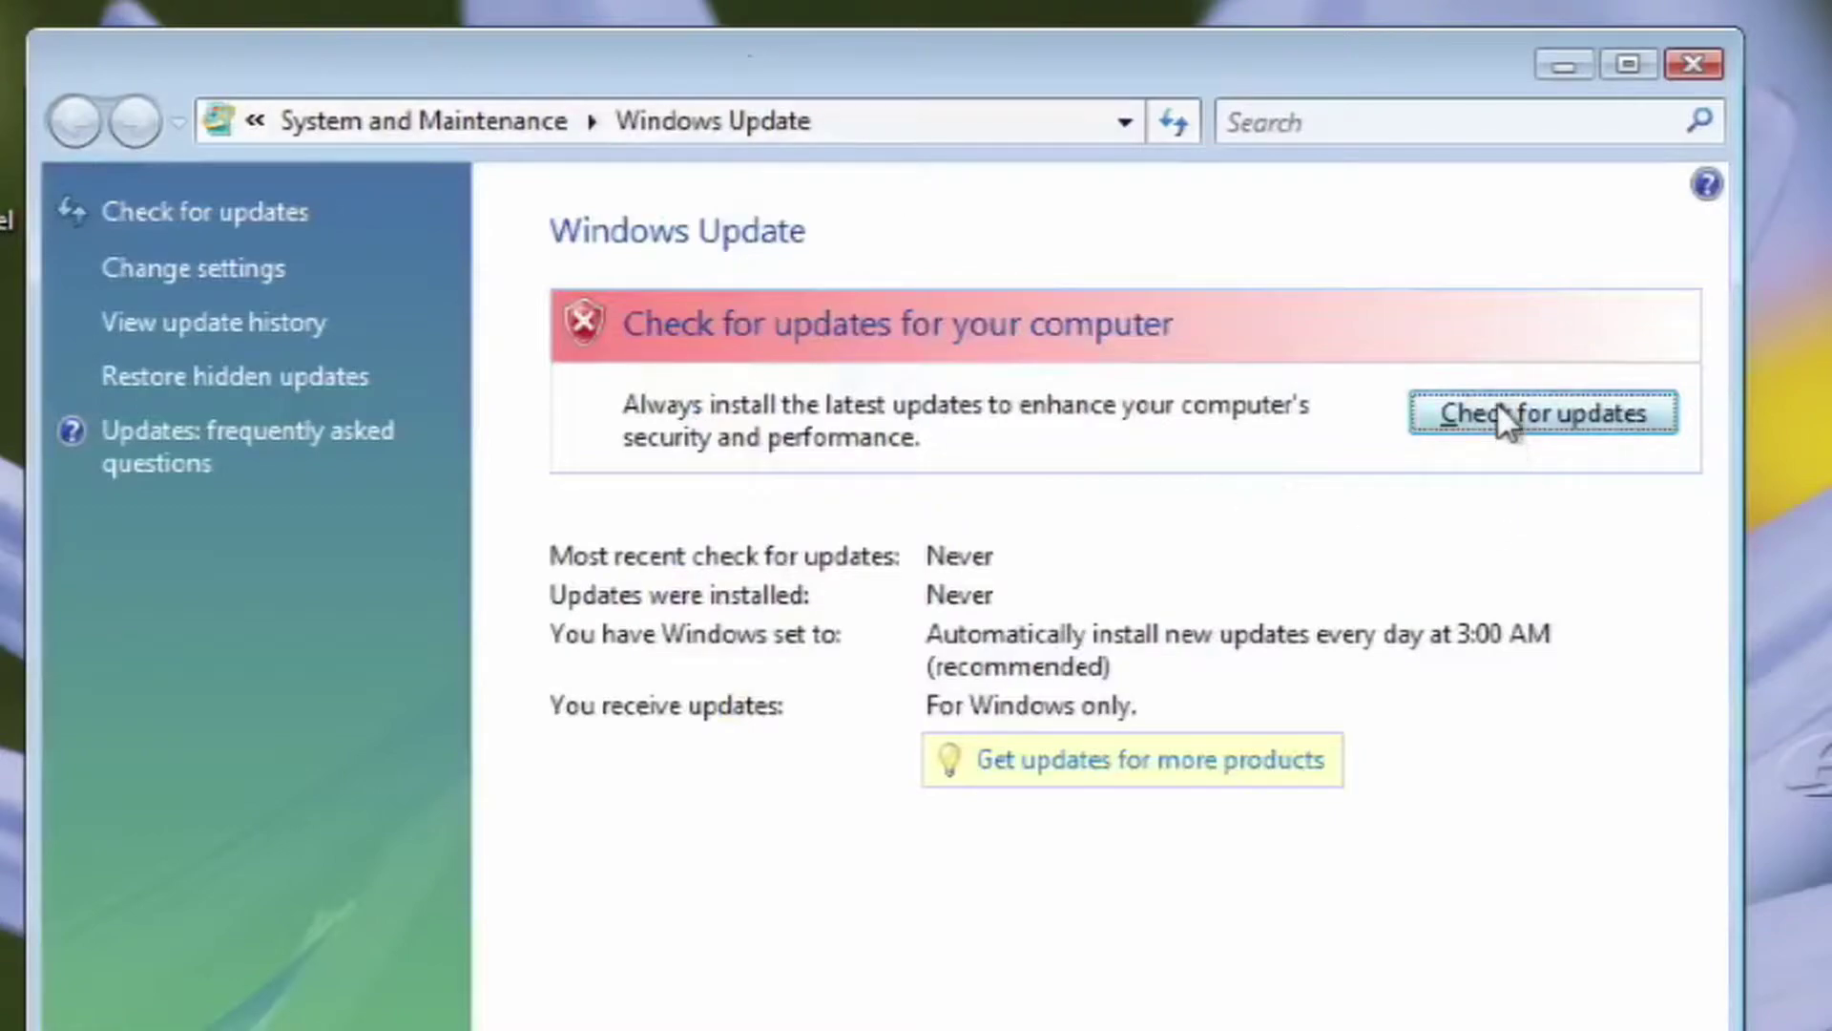
{"action": "left_click", "coordinate": [1506, 420]}
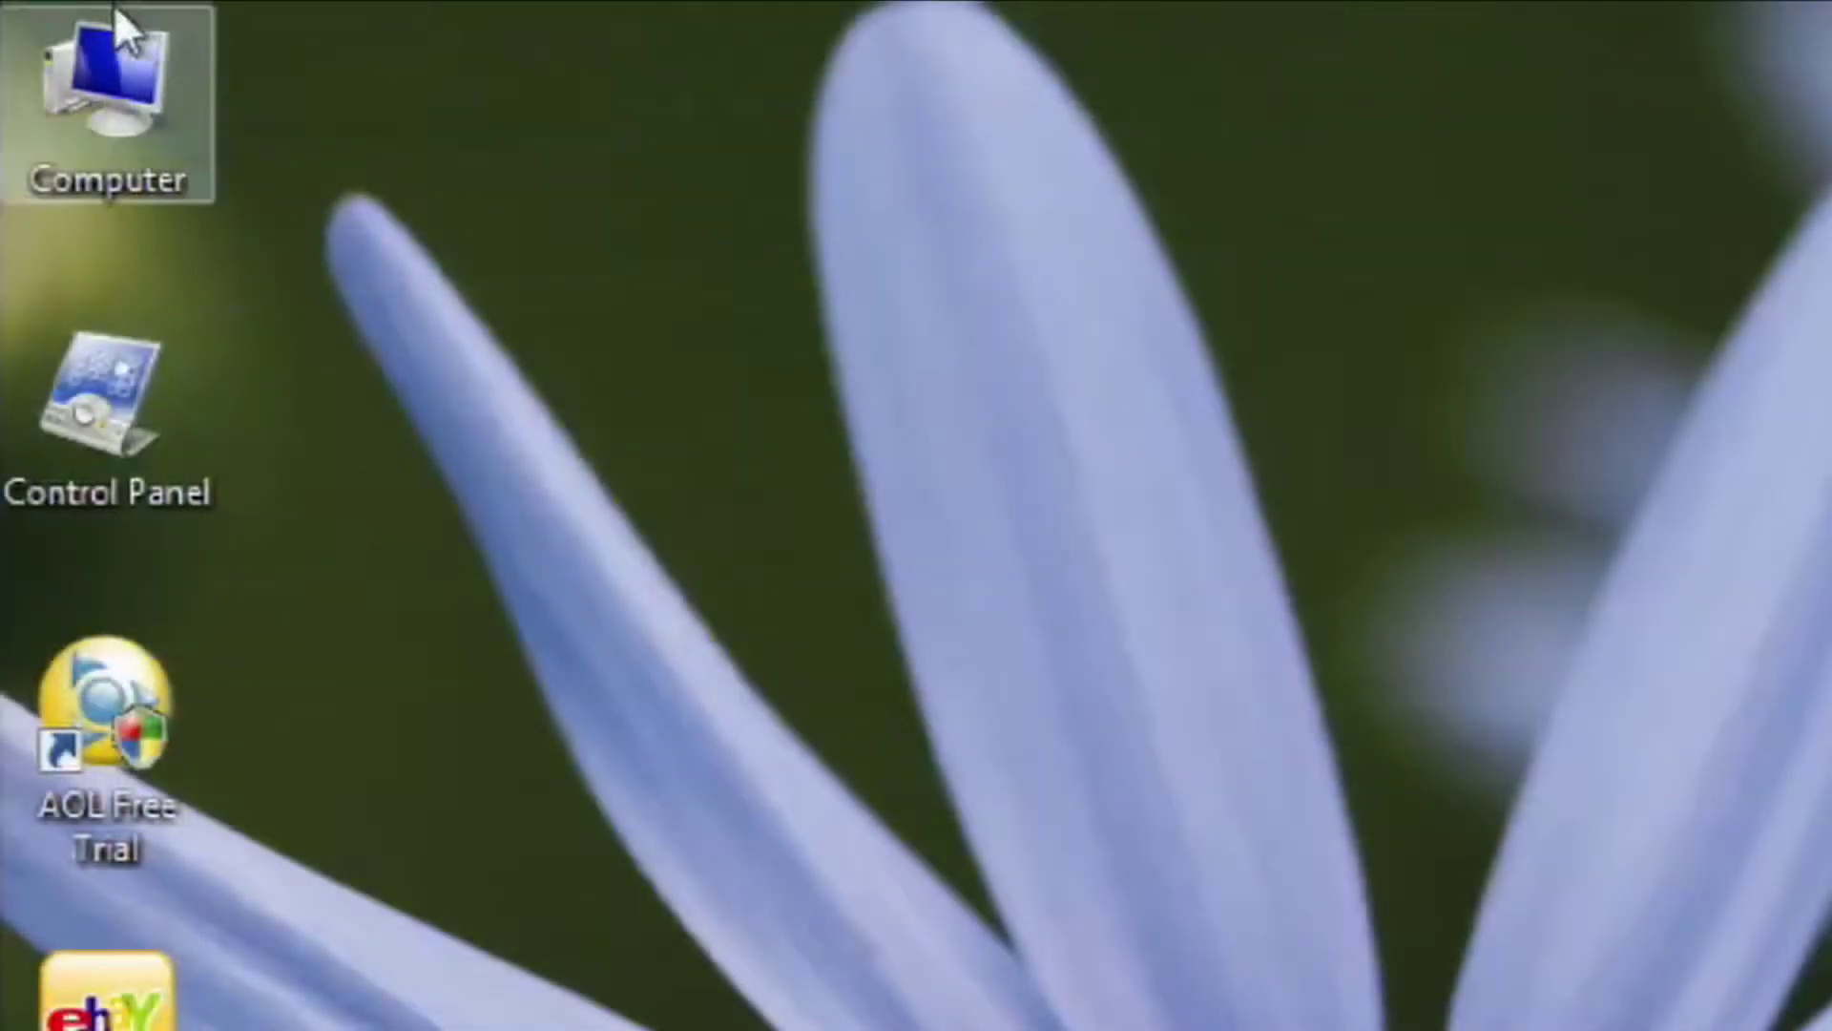
{"action": "right_click", "coordinate": [101, 44]}
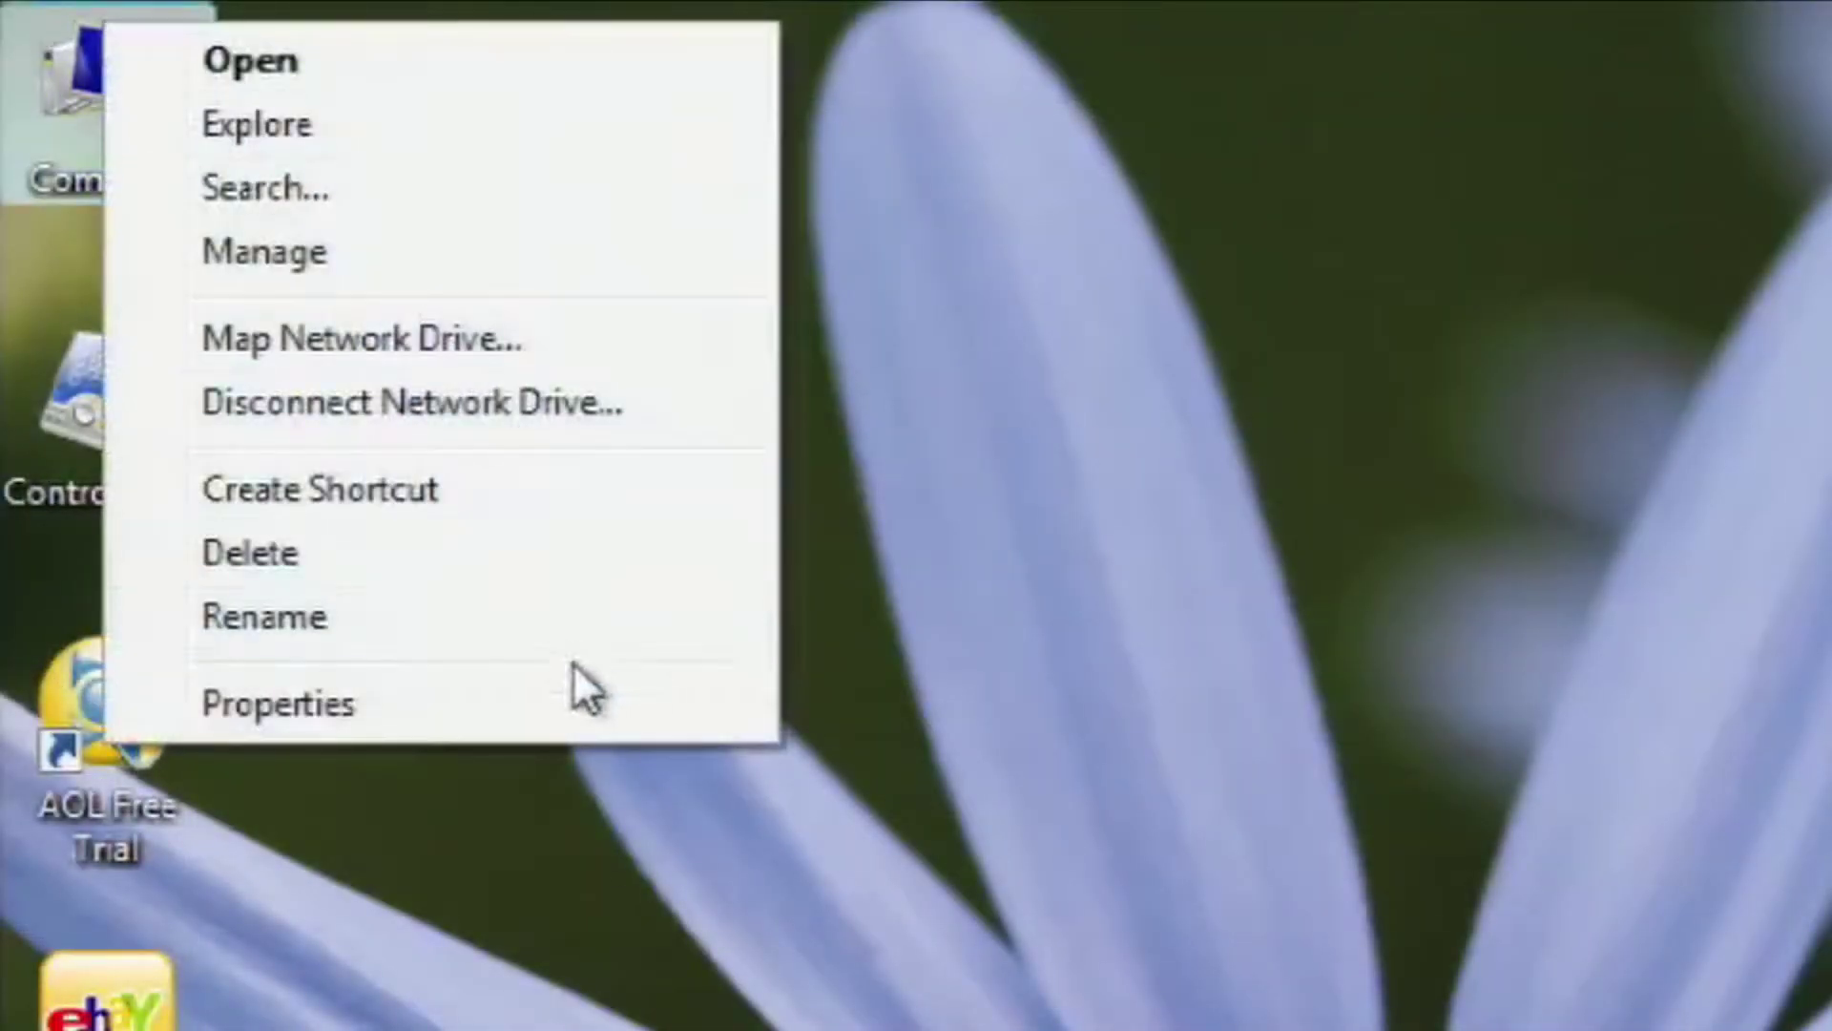
{"action": "left_click", "coordinate": [554, 712]}
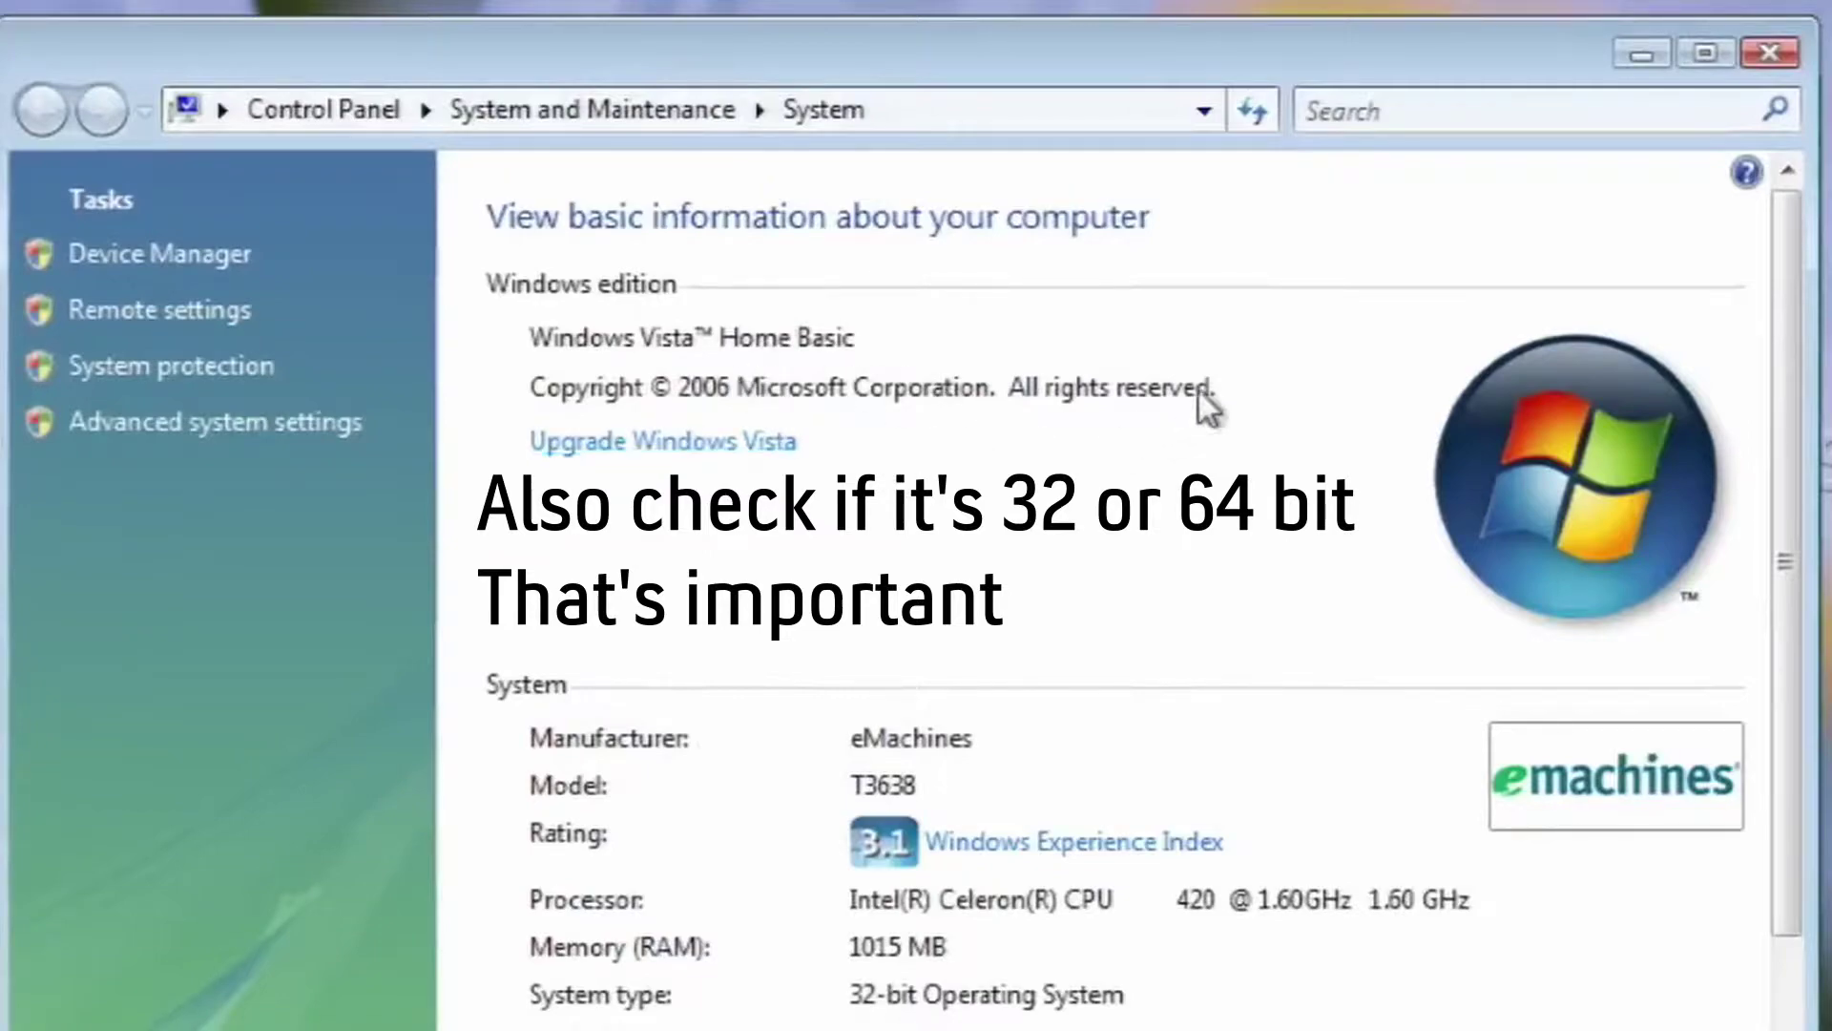
{"action": "left_click", "coordinate": [1770, 55]}
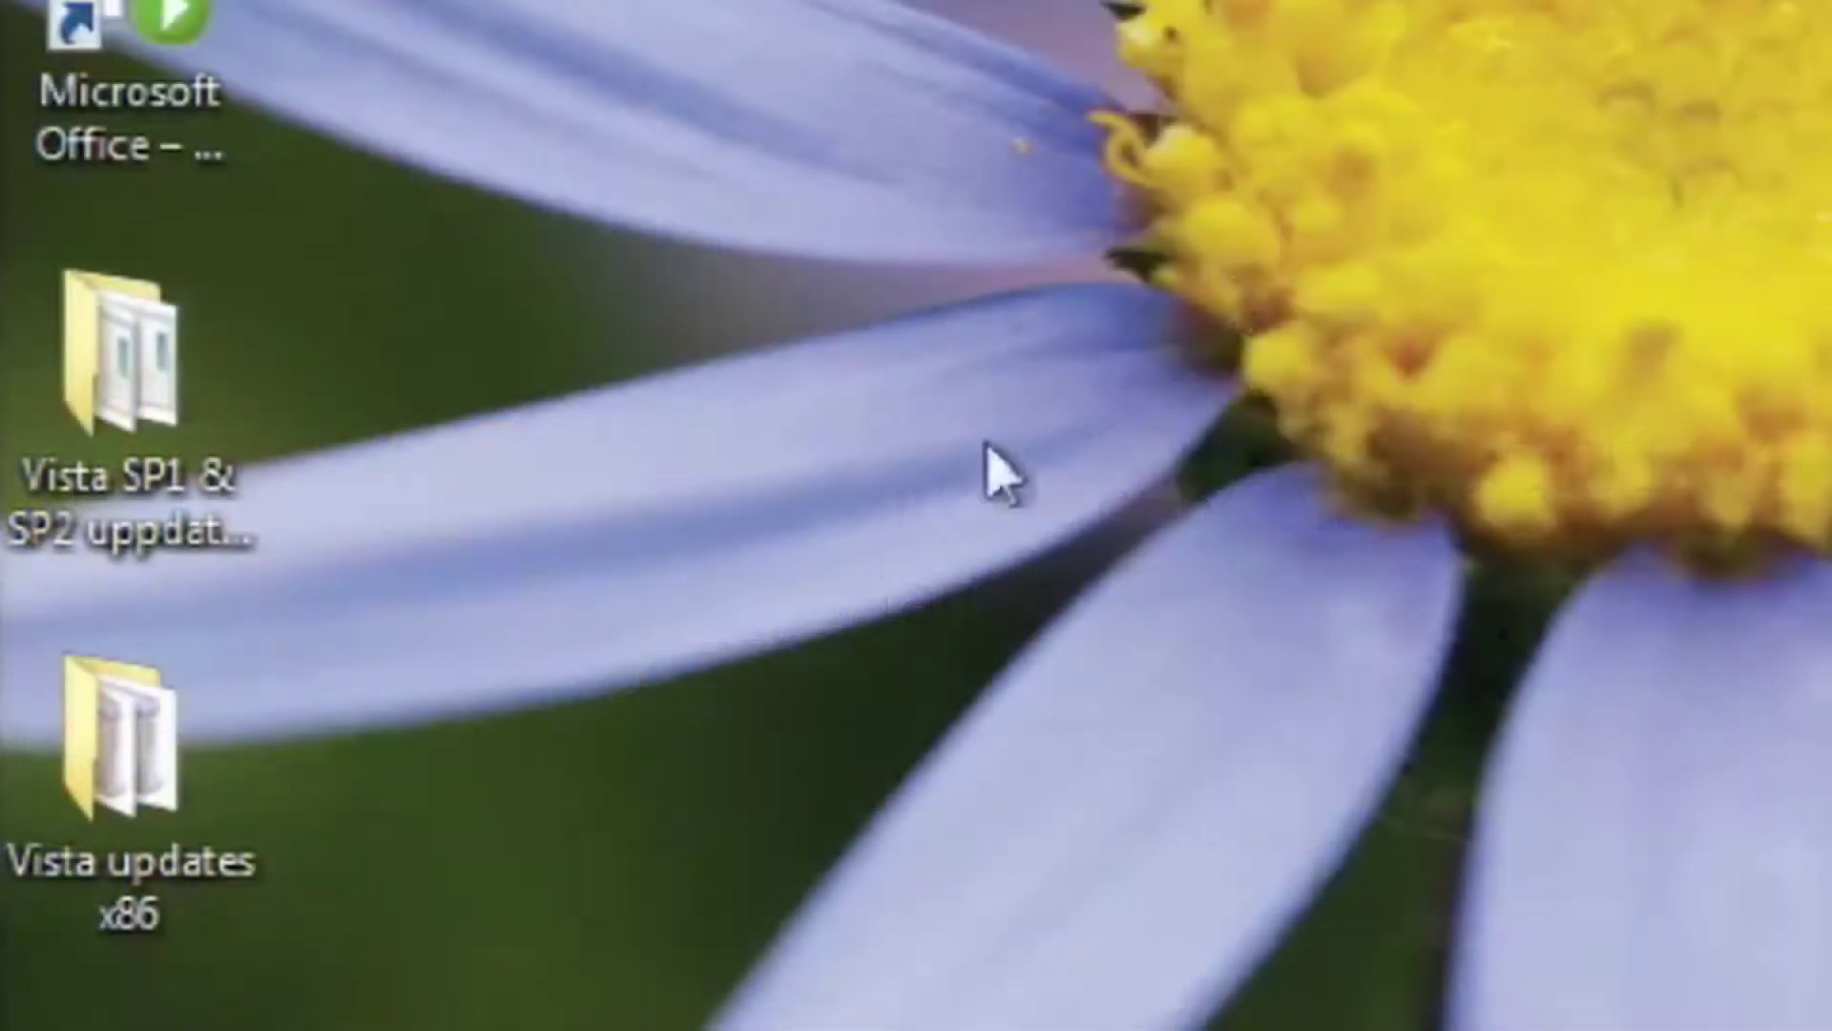
- Open the Vista SP1 & SP2 folder and launch the kb936330 Service Pack 1 installer
{"action": "left_click", "coordinate": [92, 537]}
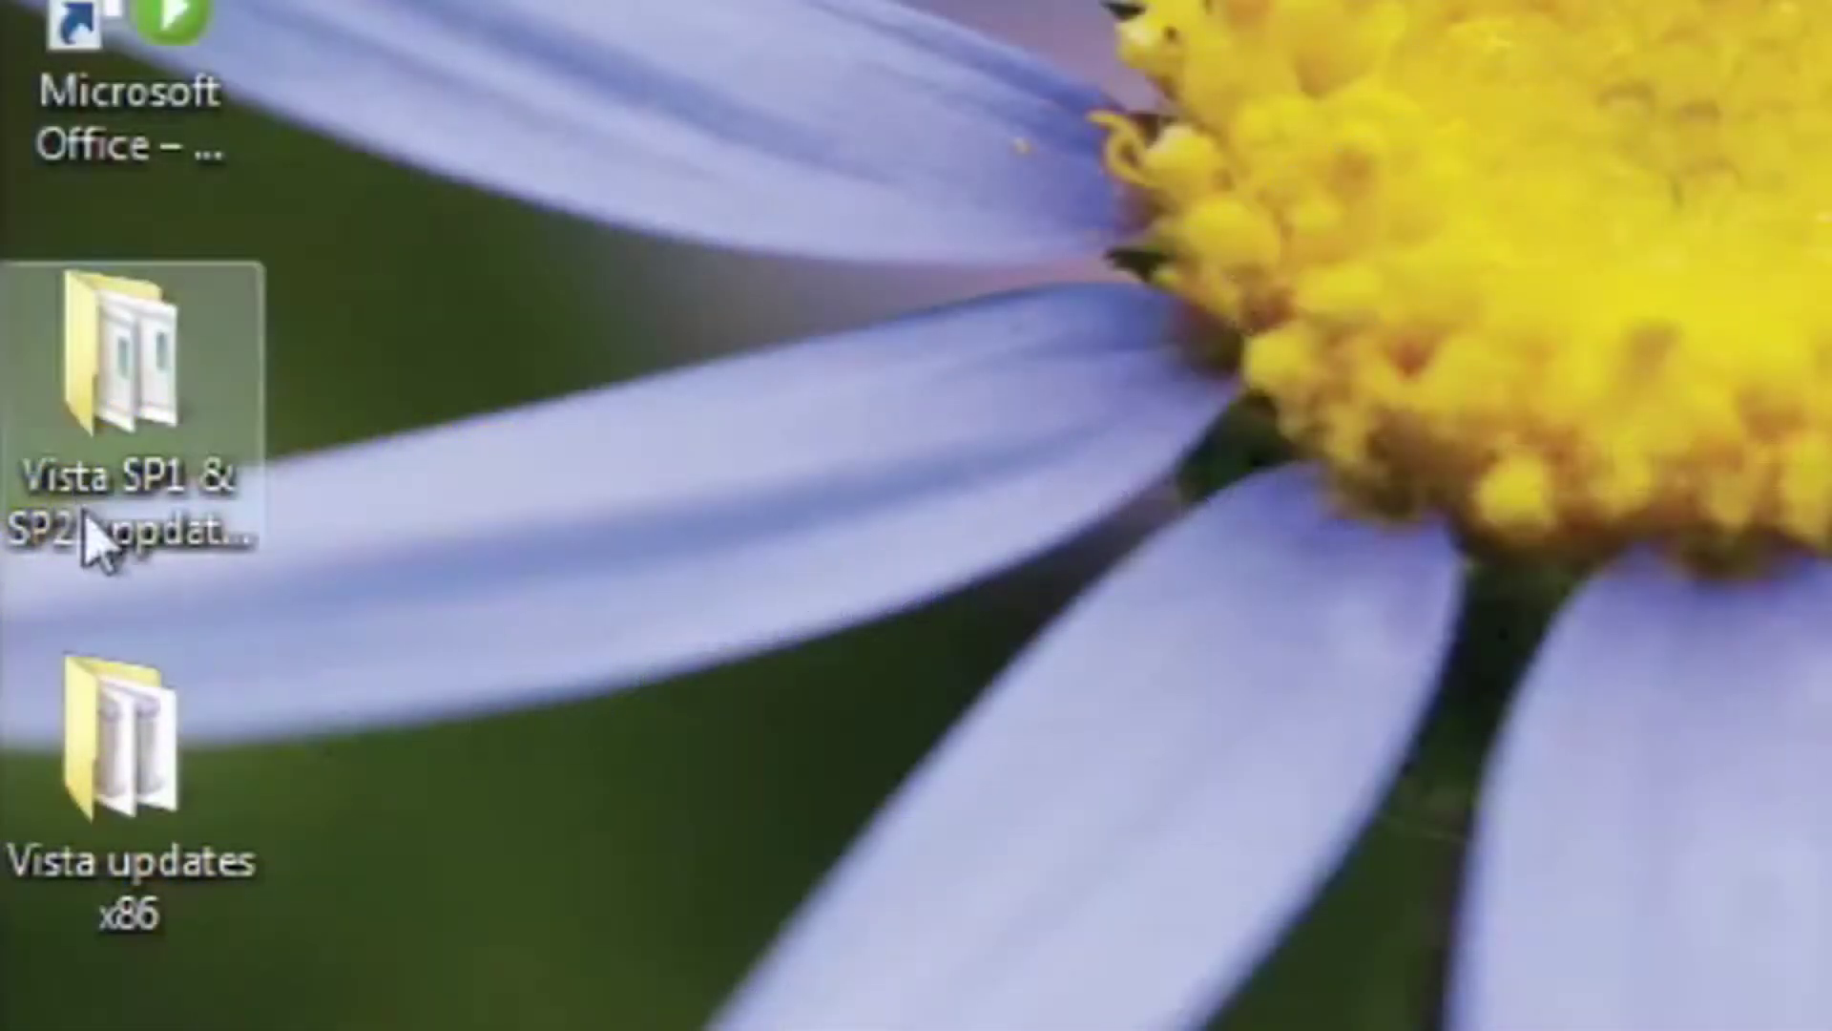
{"action": "double_click", "coordinate": [93, 536]}
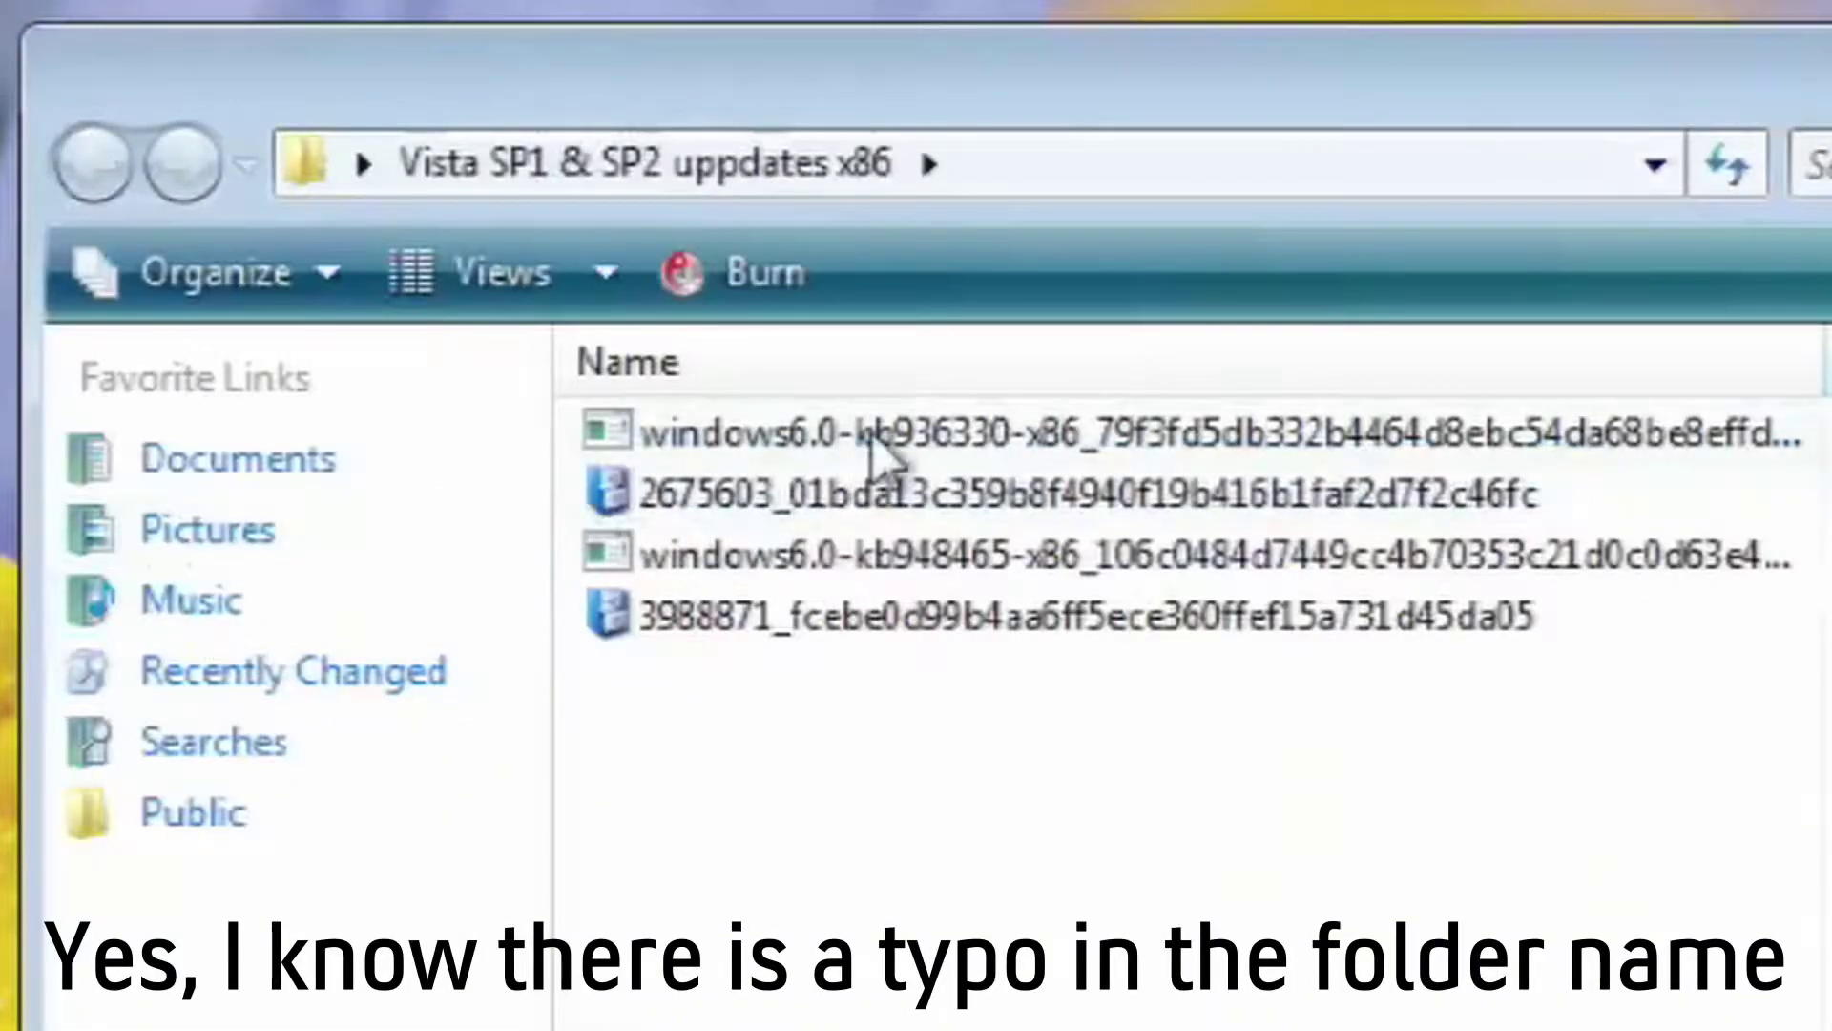
{"action": "double_click", "coordinate": [883, 437]}
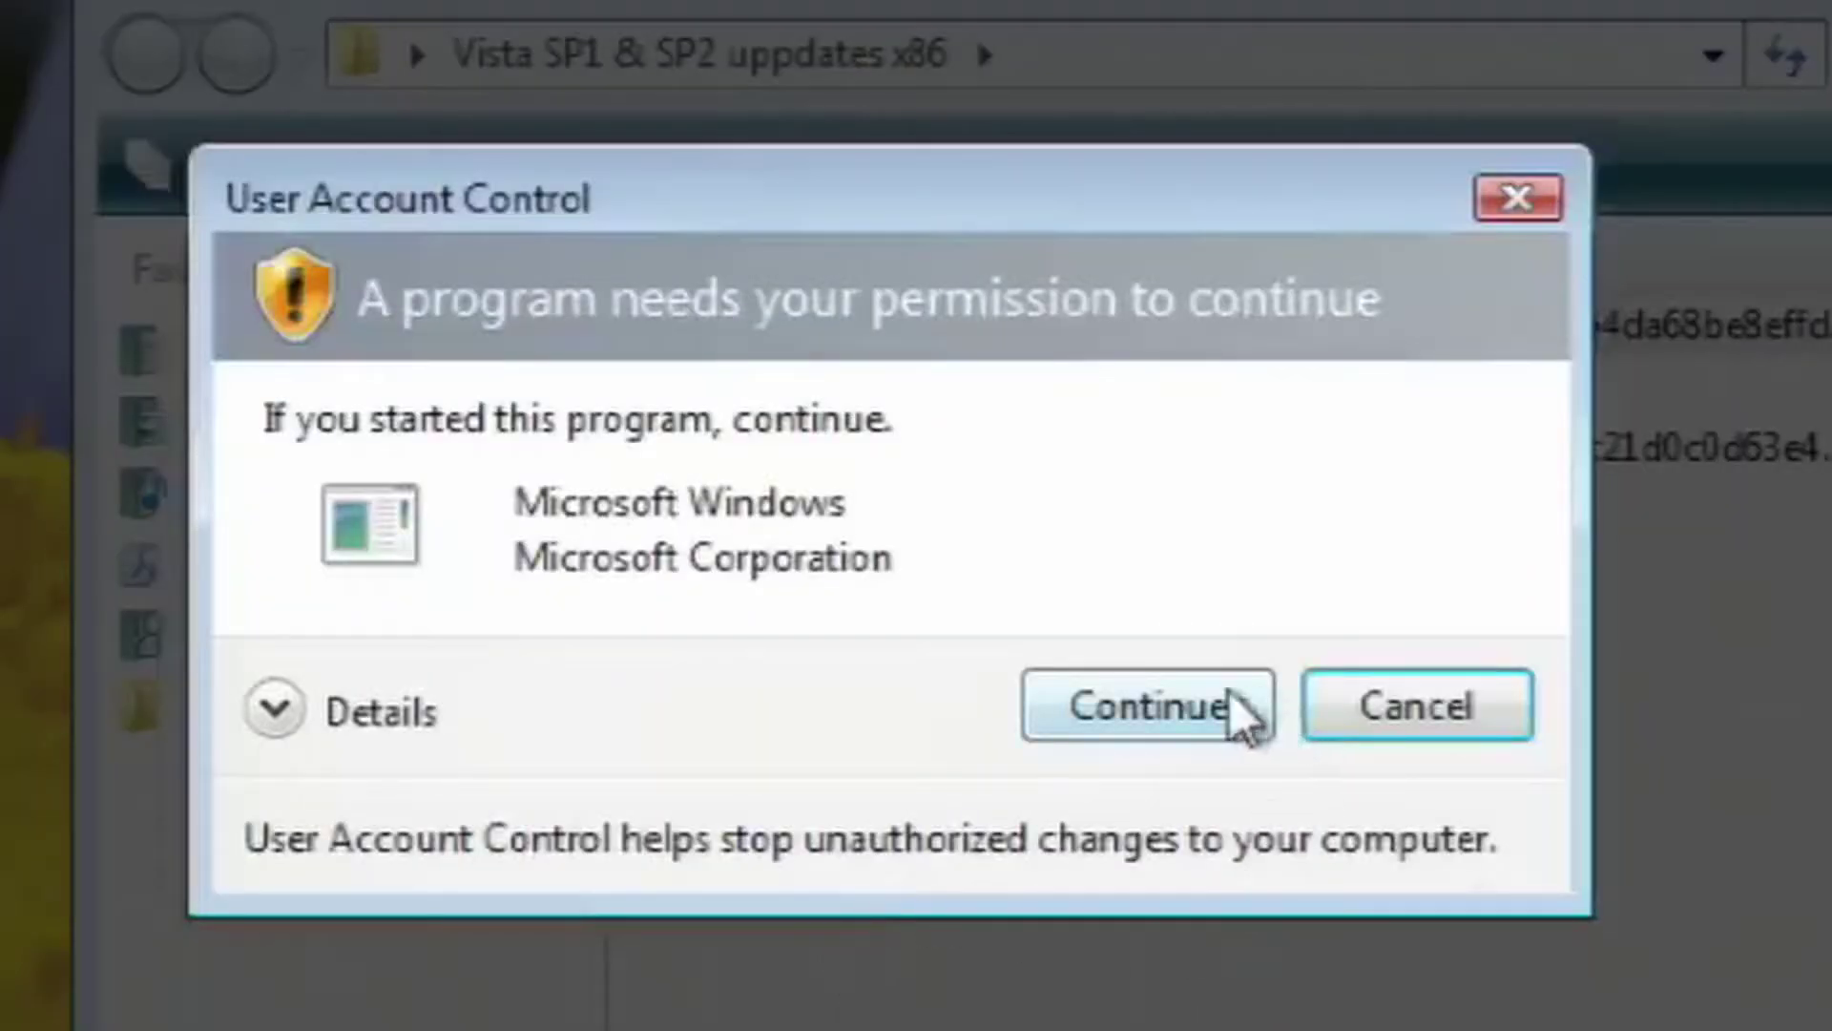
- Allow the Service Pack 1 installer, accept its license terms and install it
{"action": "left_click", "coordinate": [1148, 707]}
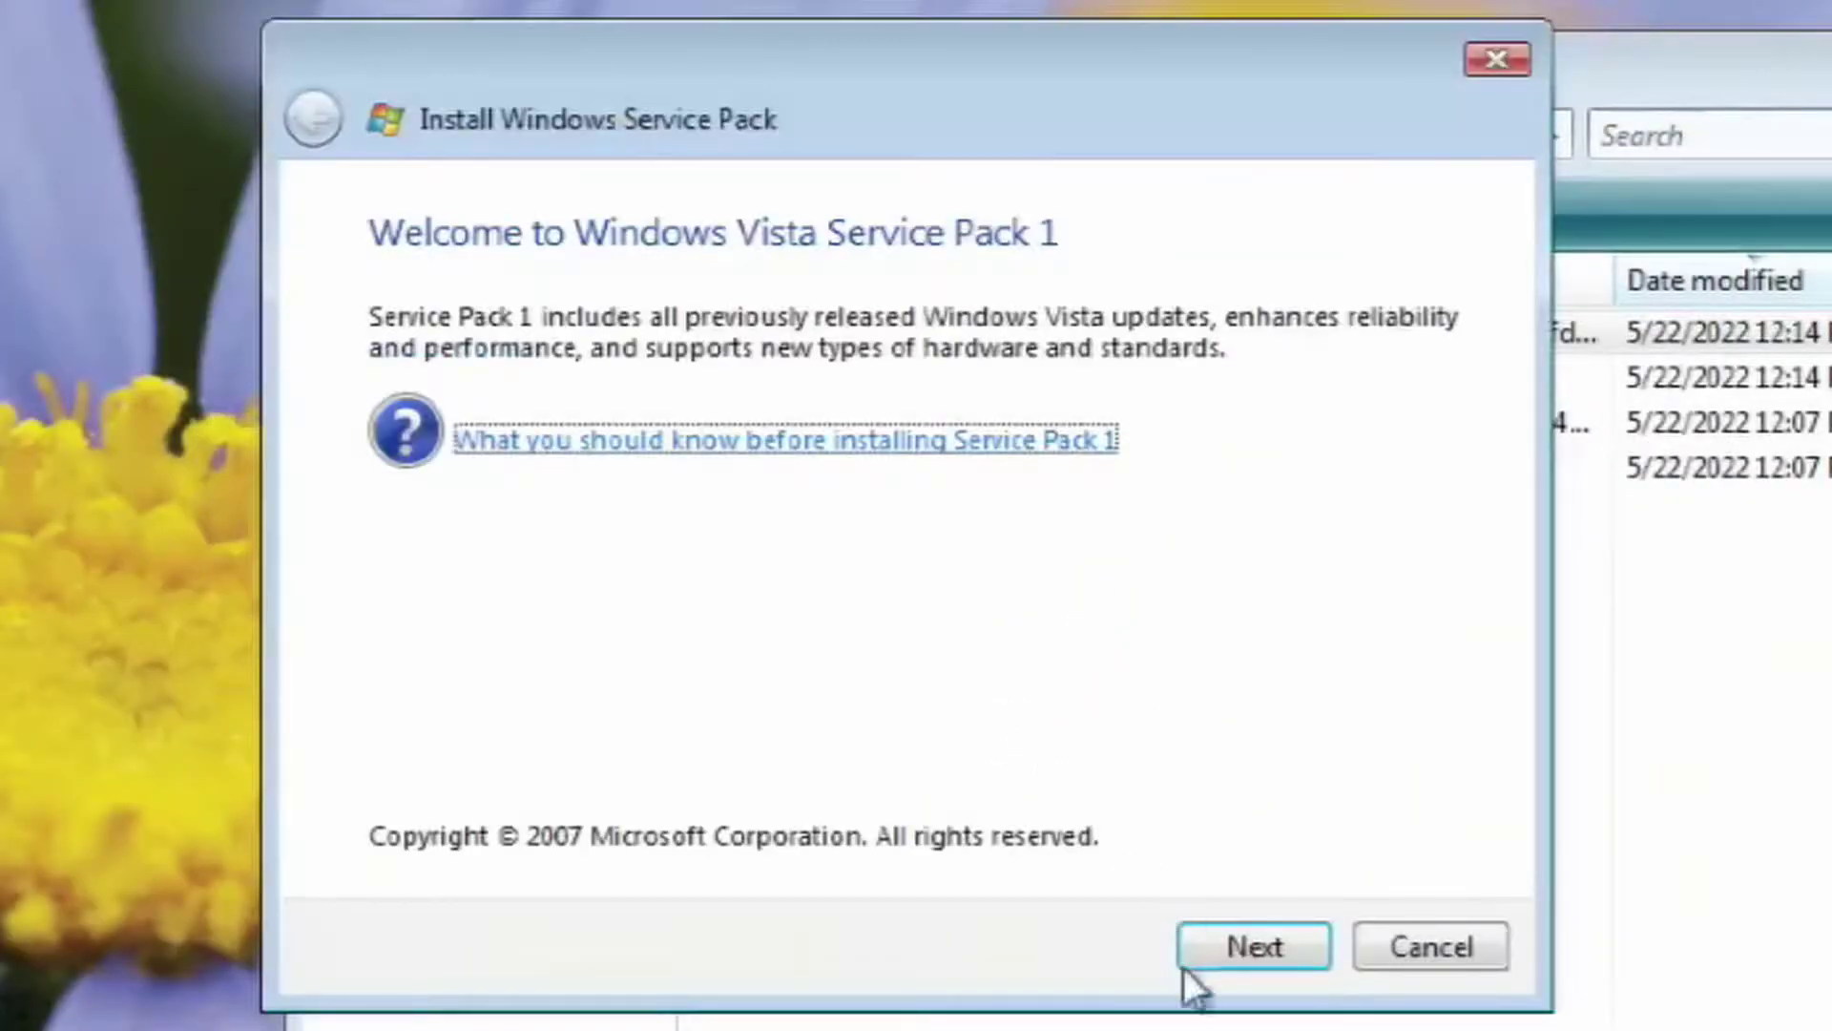
{"action": "left_click", "coordinate": [1234, 946]}
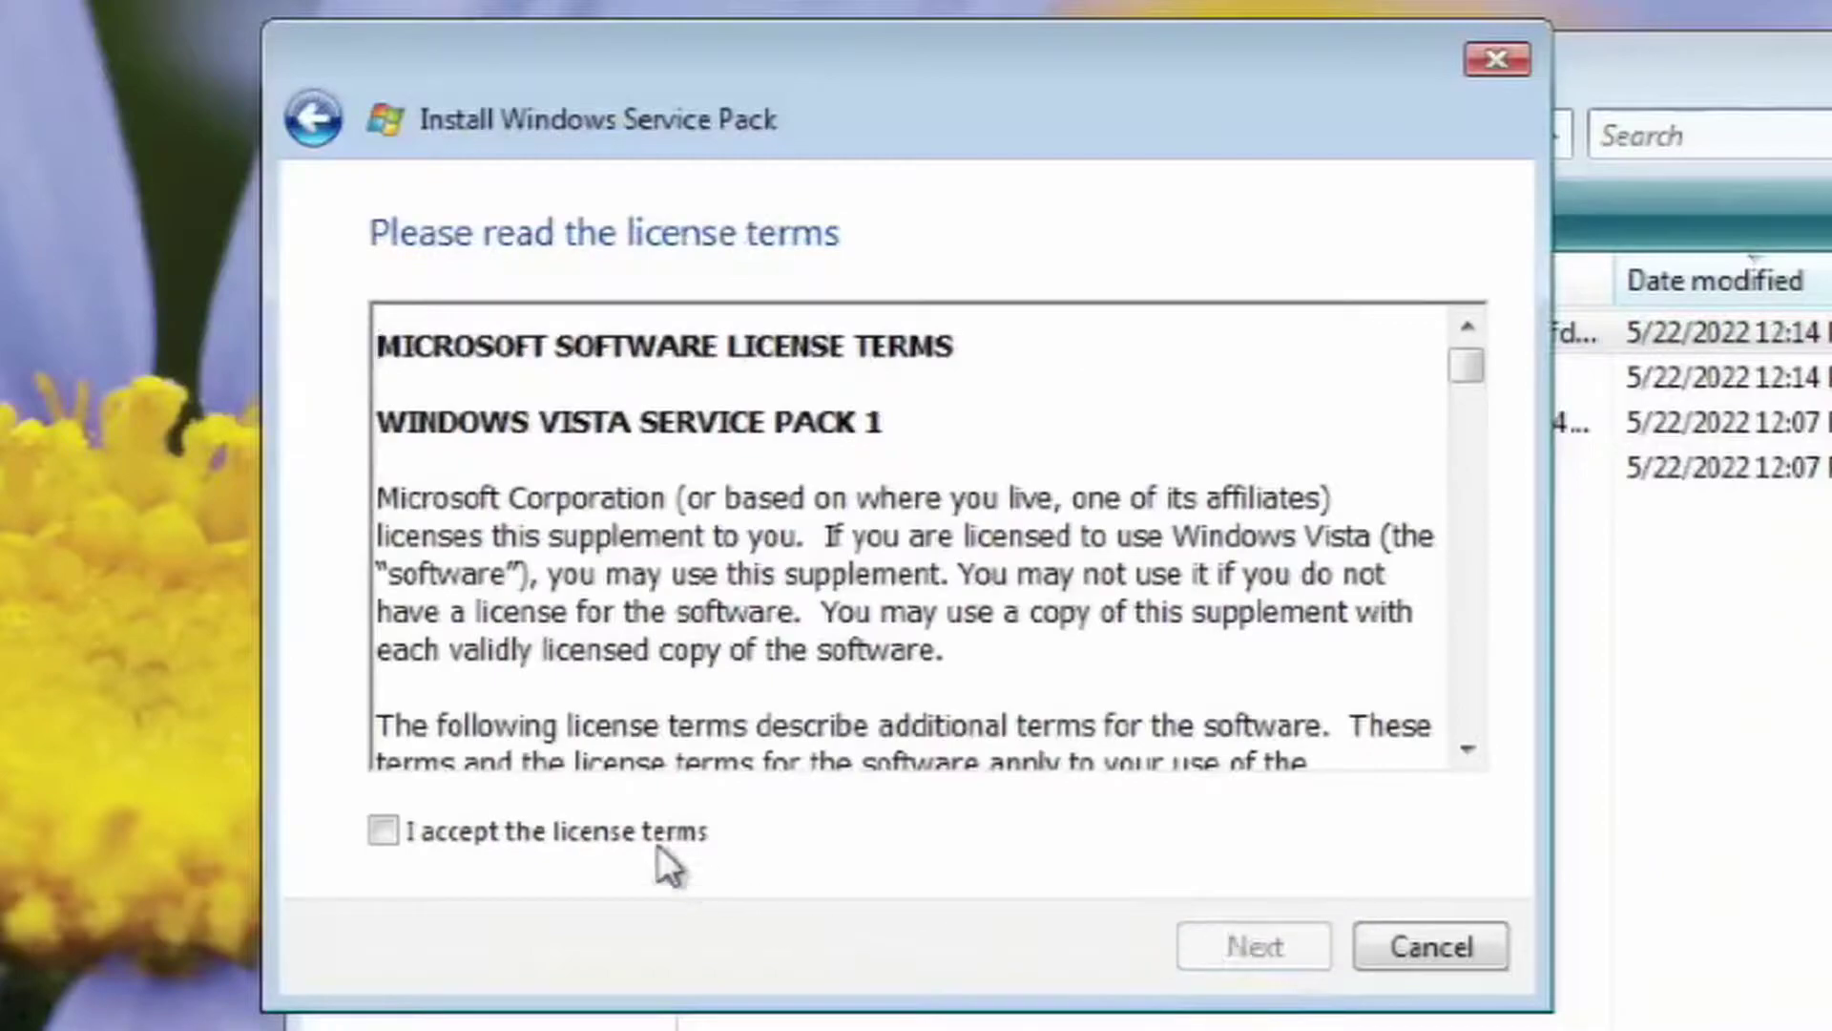
{"action": "left_click", "coordinate": [658, 843]}
{"action": "left_click", "coordinate": [1225, 936]}
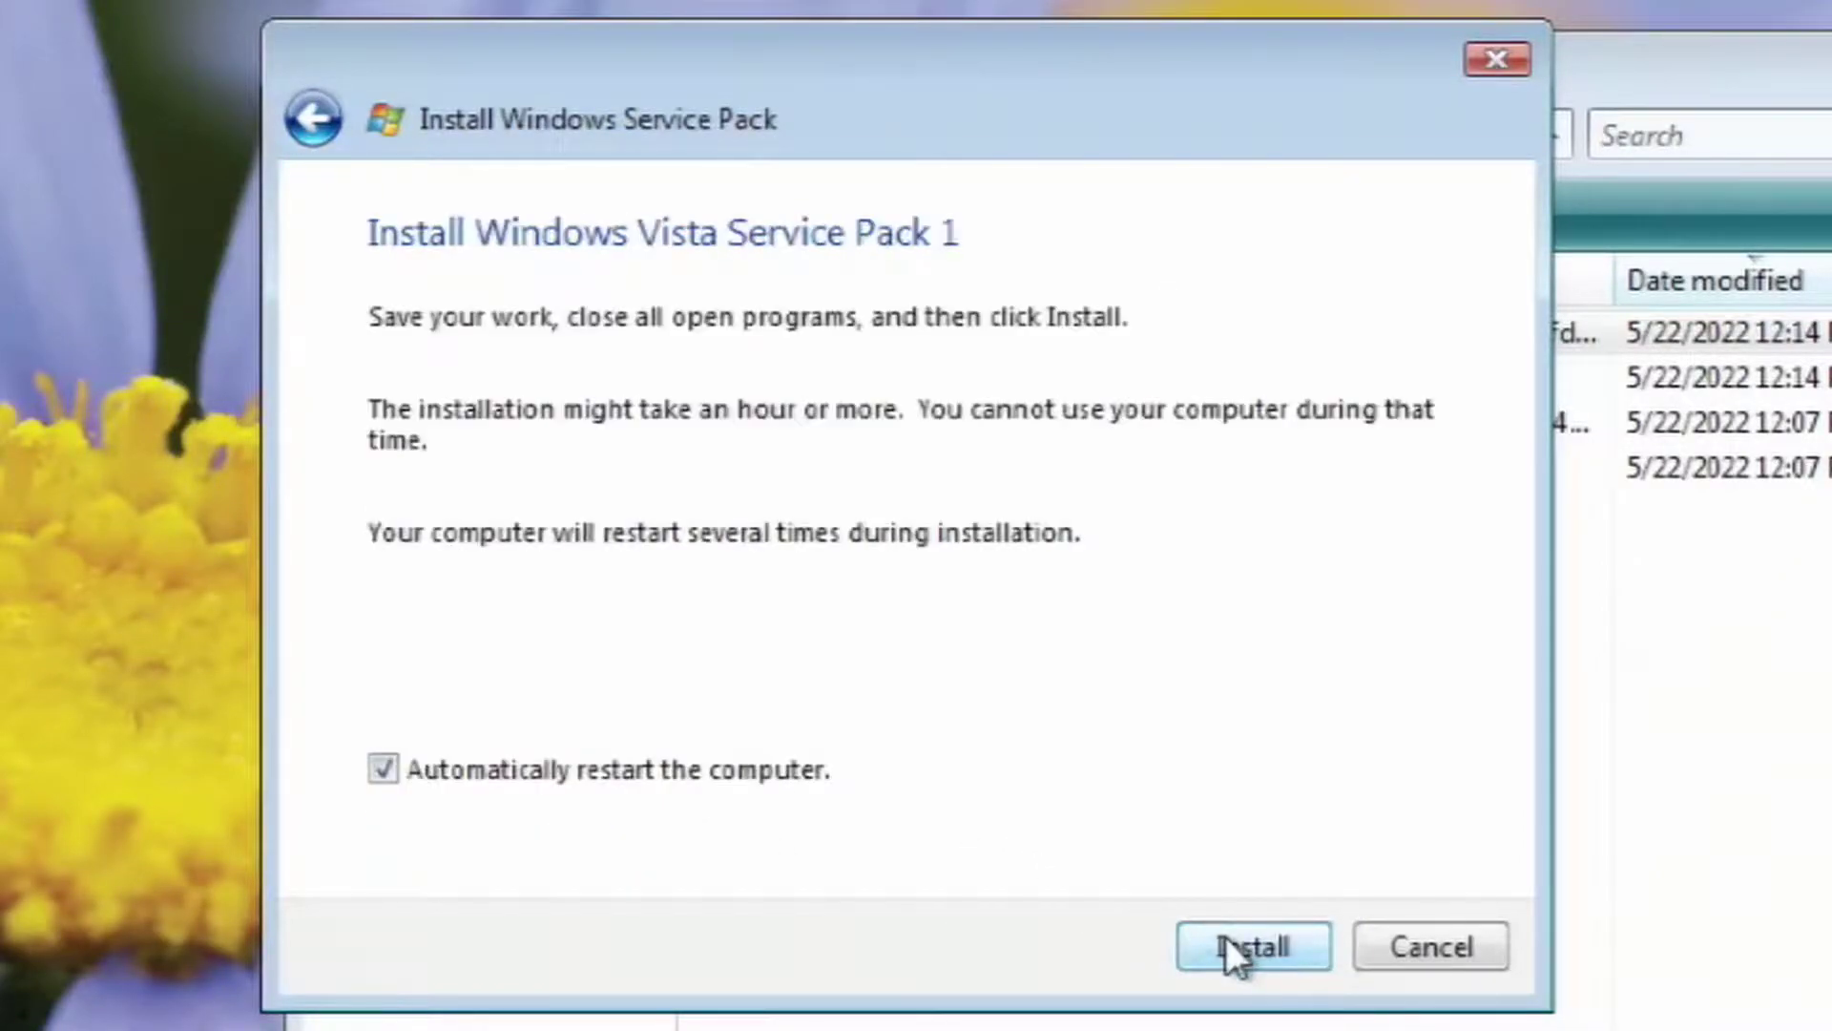
{"action": "left_click", "coordinate": [1226, 936]}
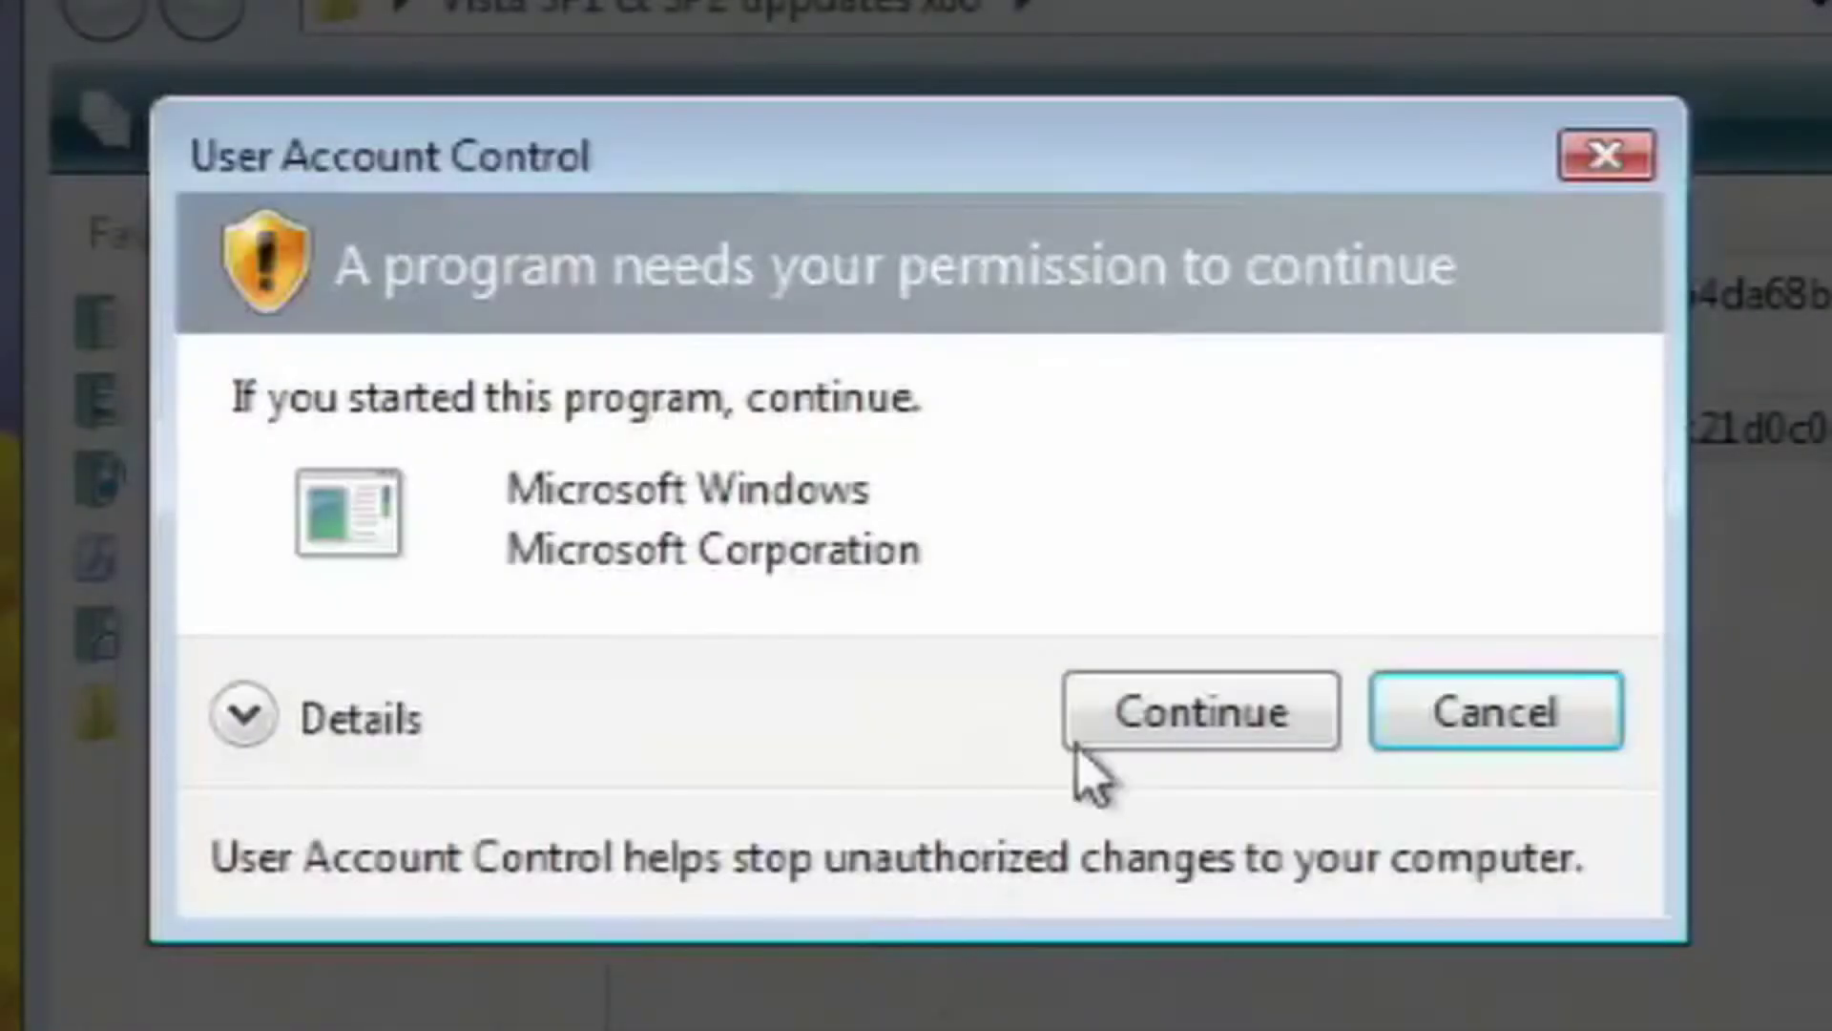
- Allow the Service Pack 2 installer, accept its license terms and install it
{"action": "left_click", "coordinate": [1199, 711]}
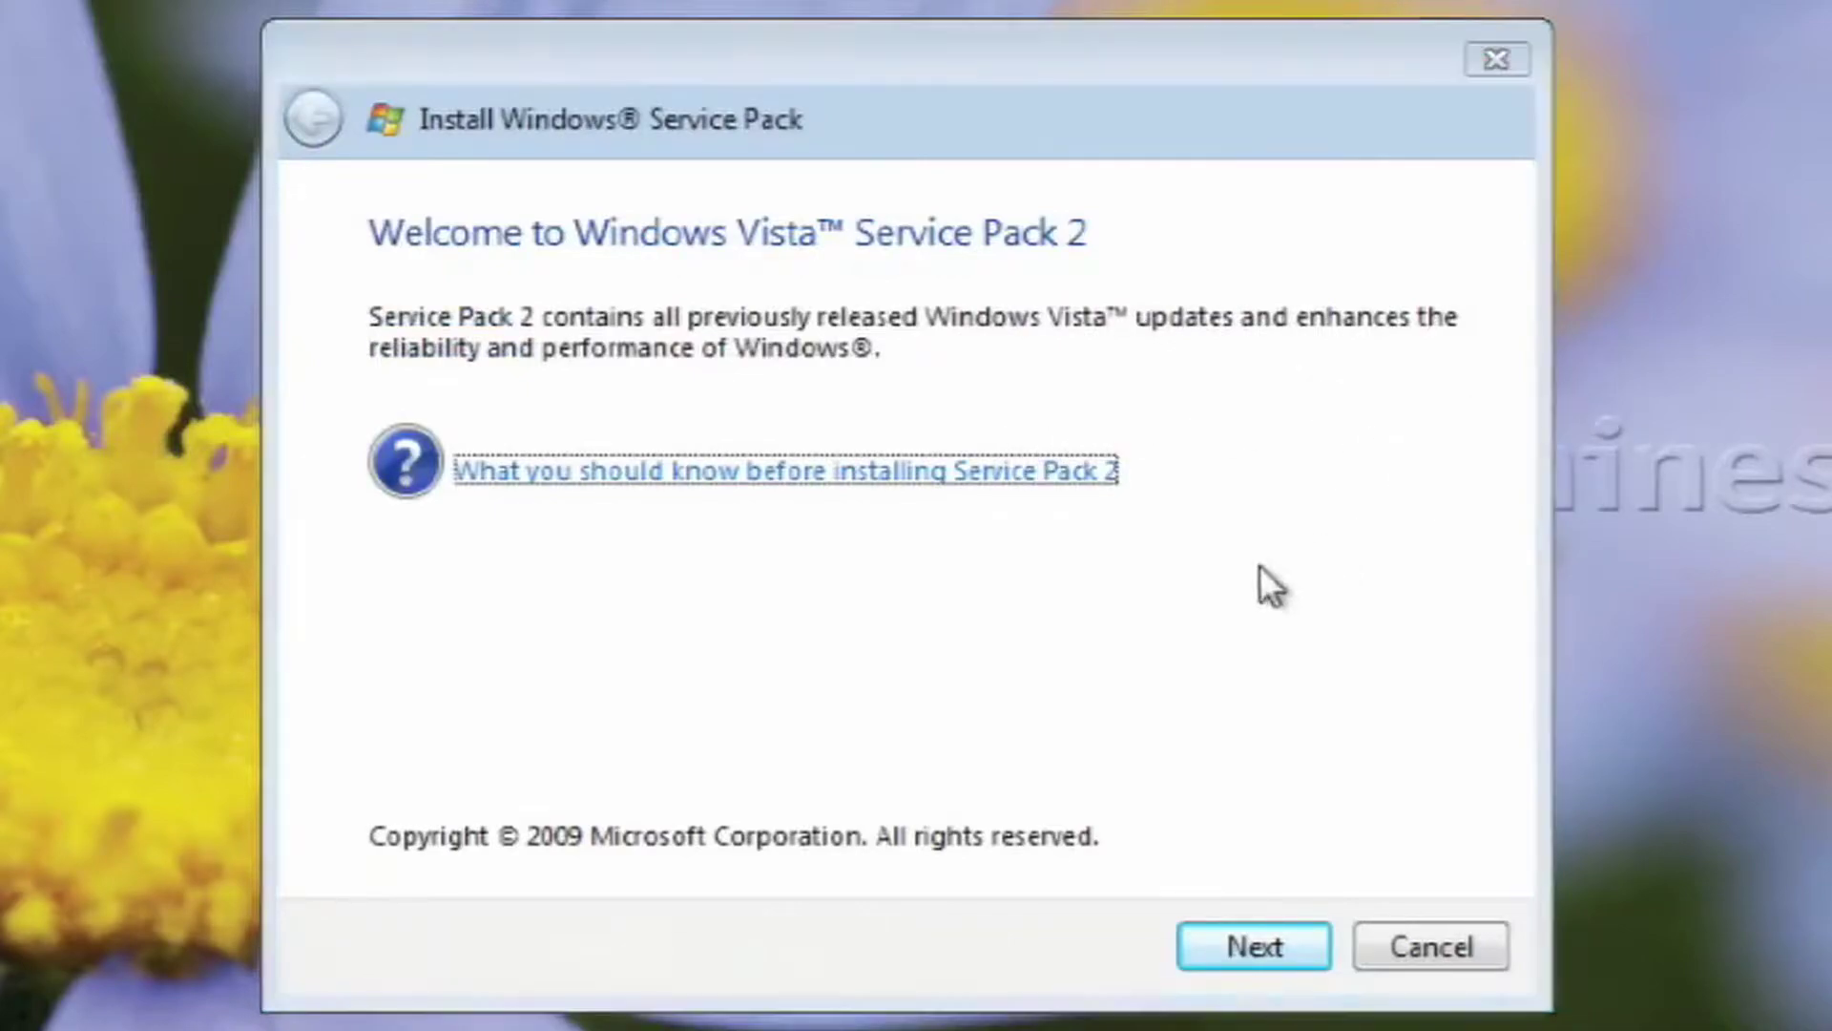
{"action": "left_click", "coordinate": [1238, 944]}
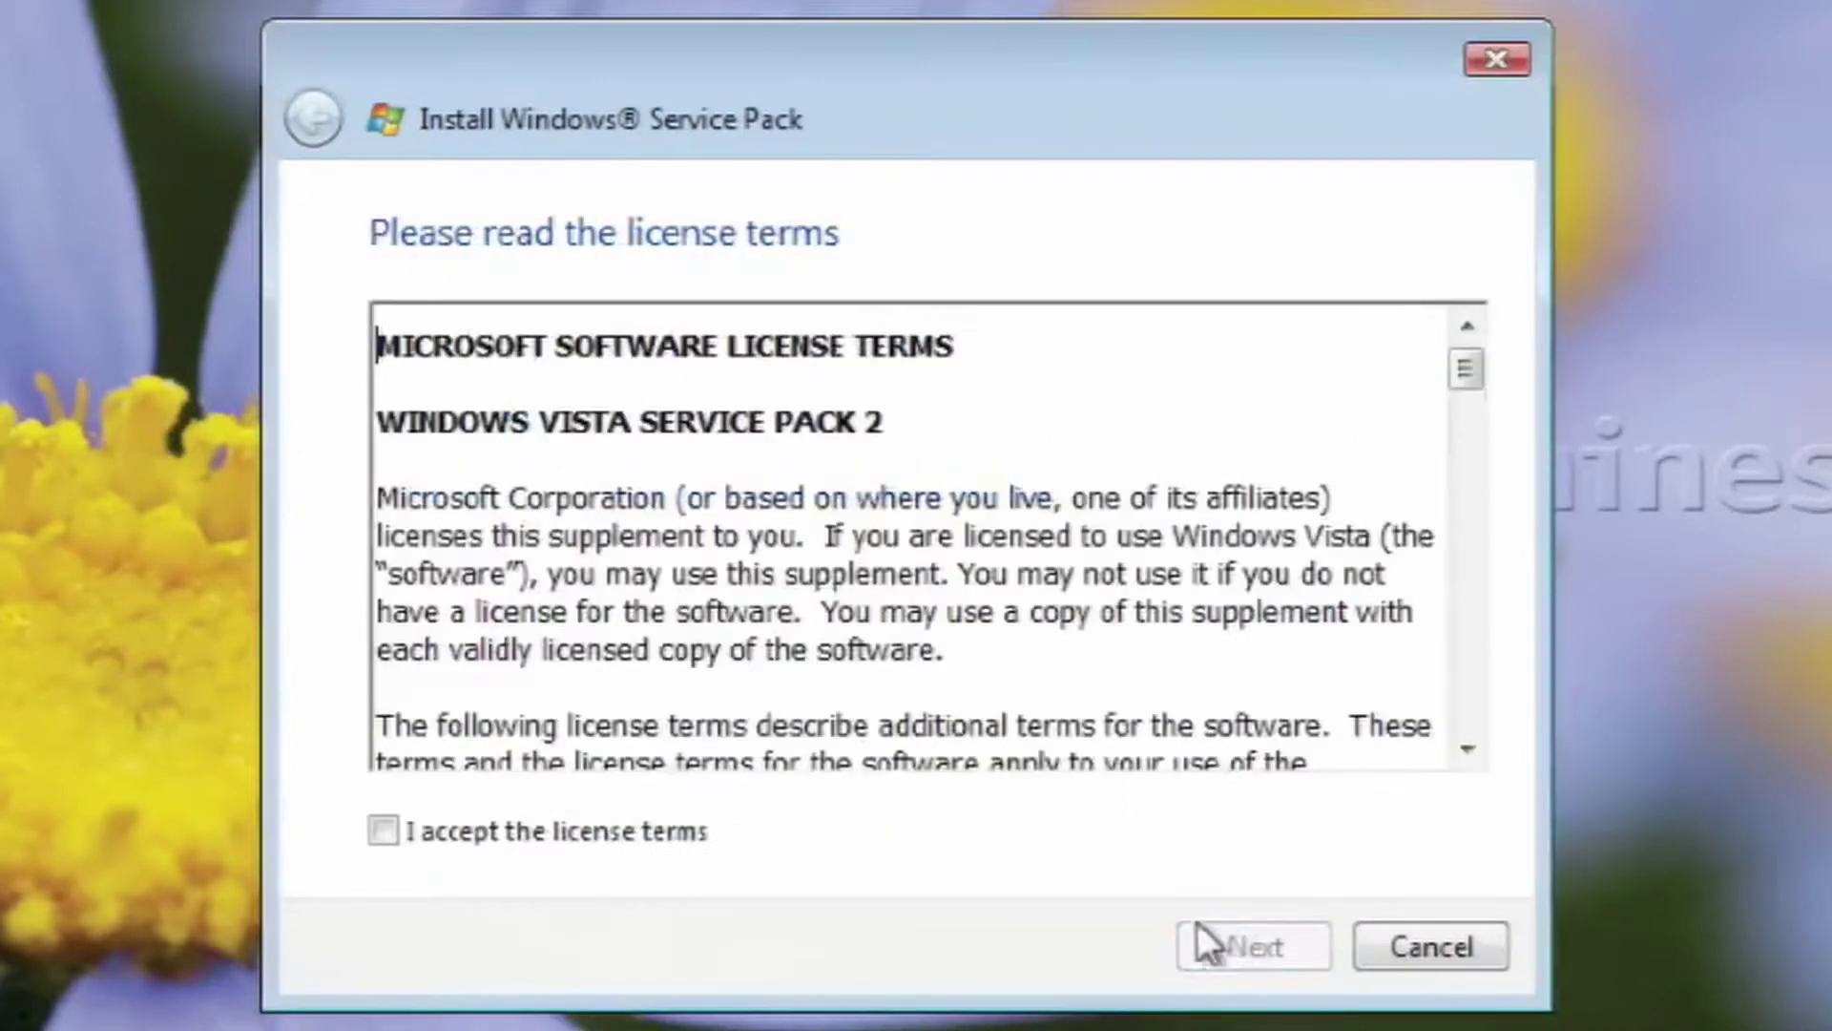
{"action": "left_click", "coordinate": [606, 835]}
{"action": "left_click", "coordinate": [1235, 947]}
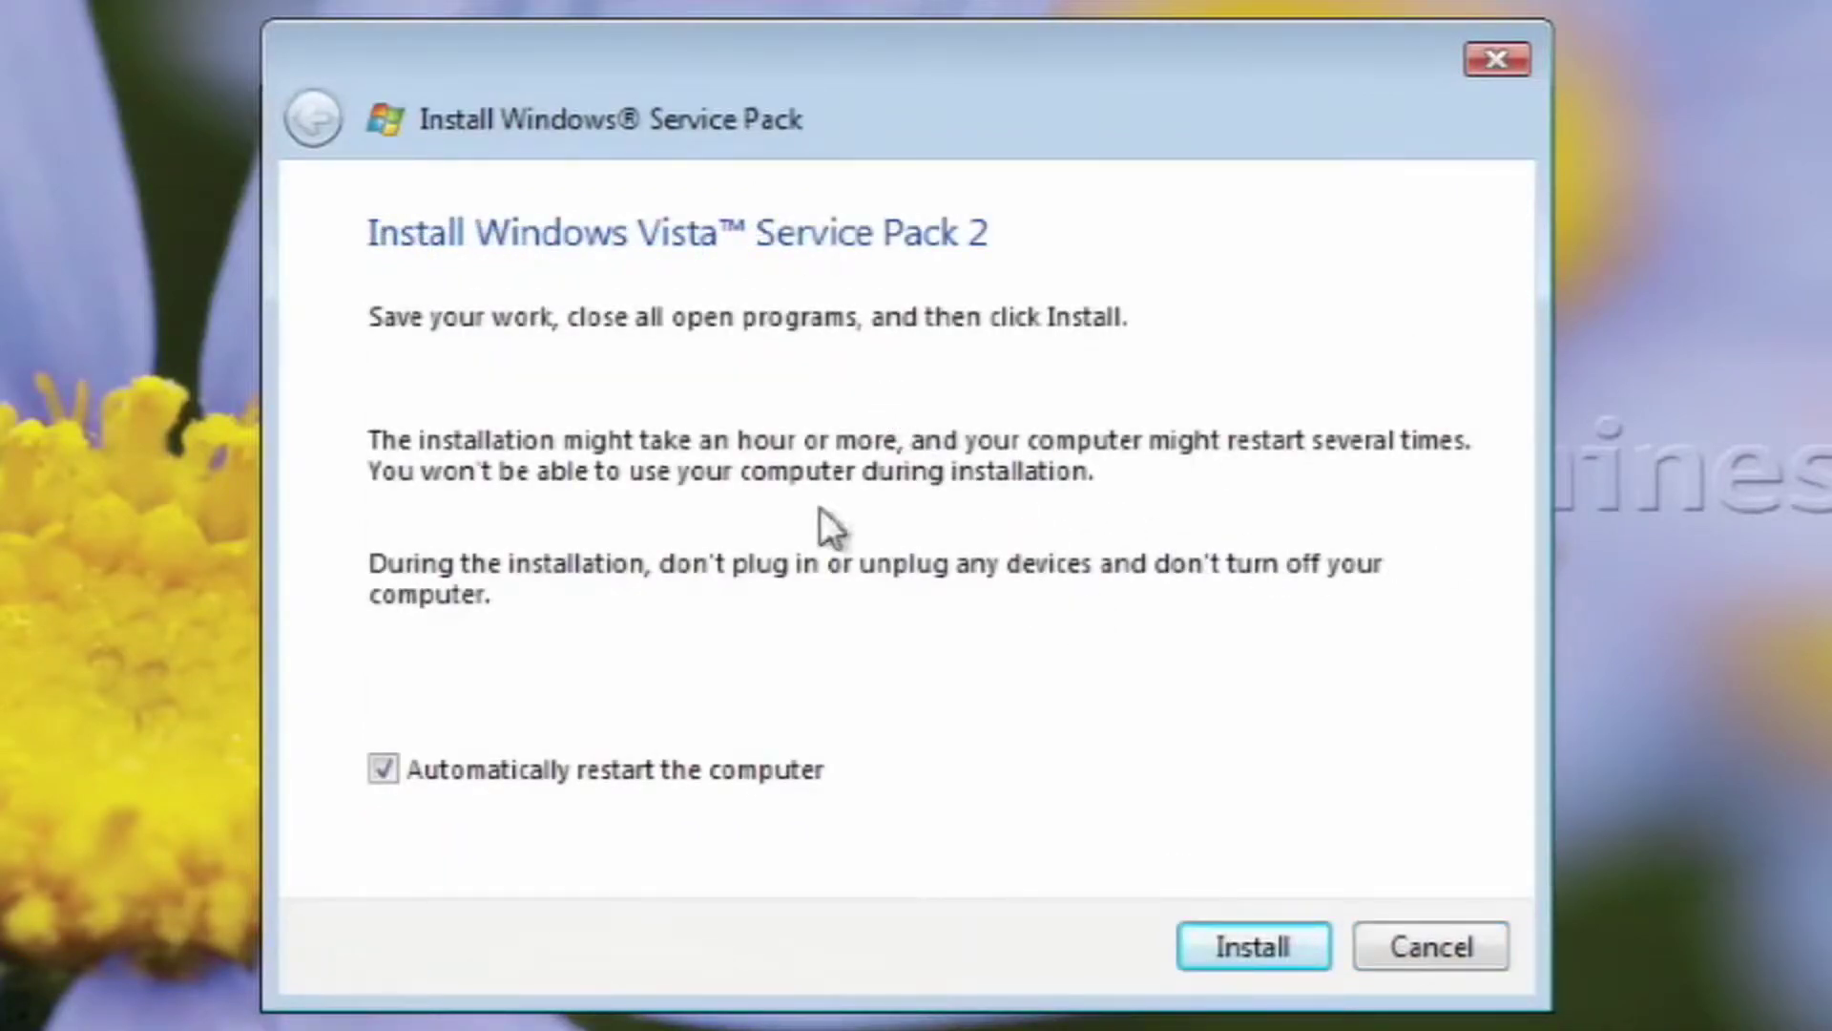
{"action": "left_click", "coordinate": [1252, 946]}
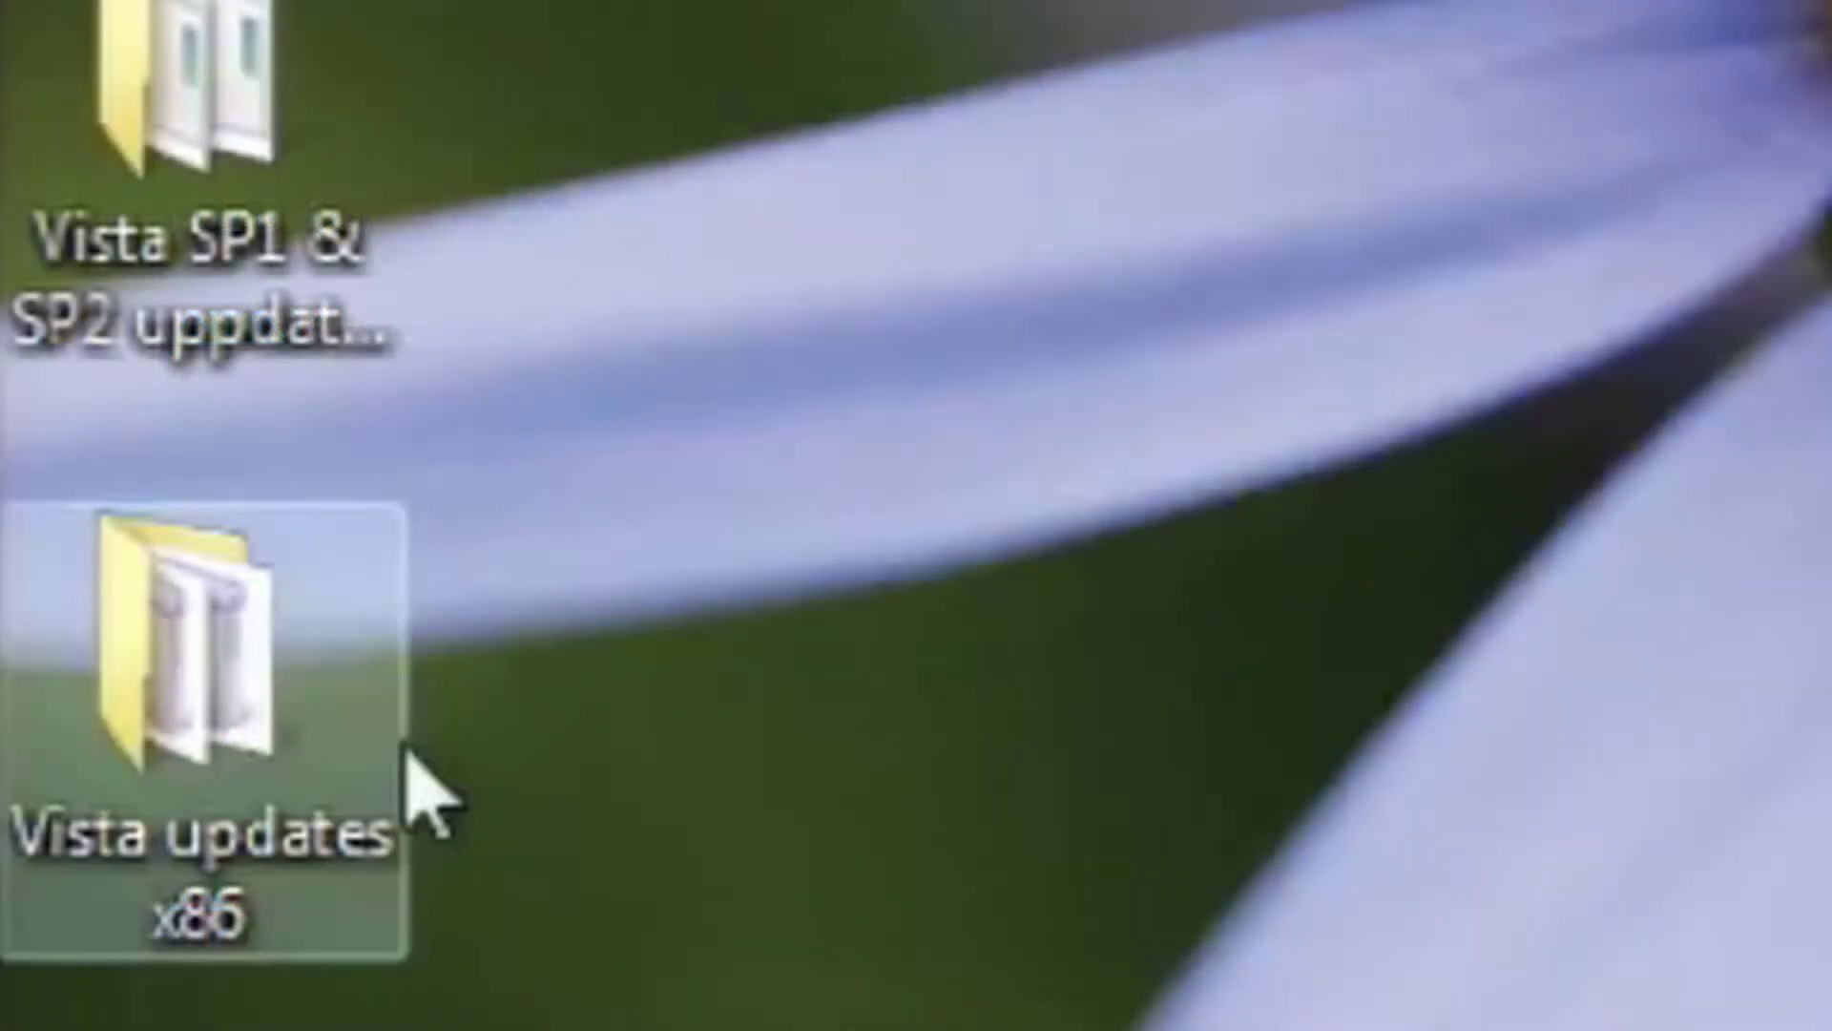
- Run windows6.0-kb3205638-x86 from the Vista updates x86 folder and allow it to install
{"action": "double_click", "coordinate": [345, 795]}
{"action": "double_click", "coordinate": [664, 265]}
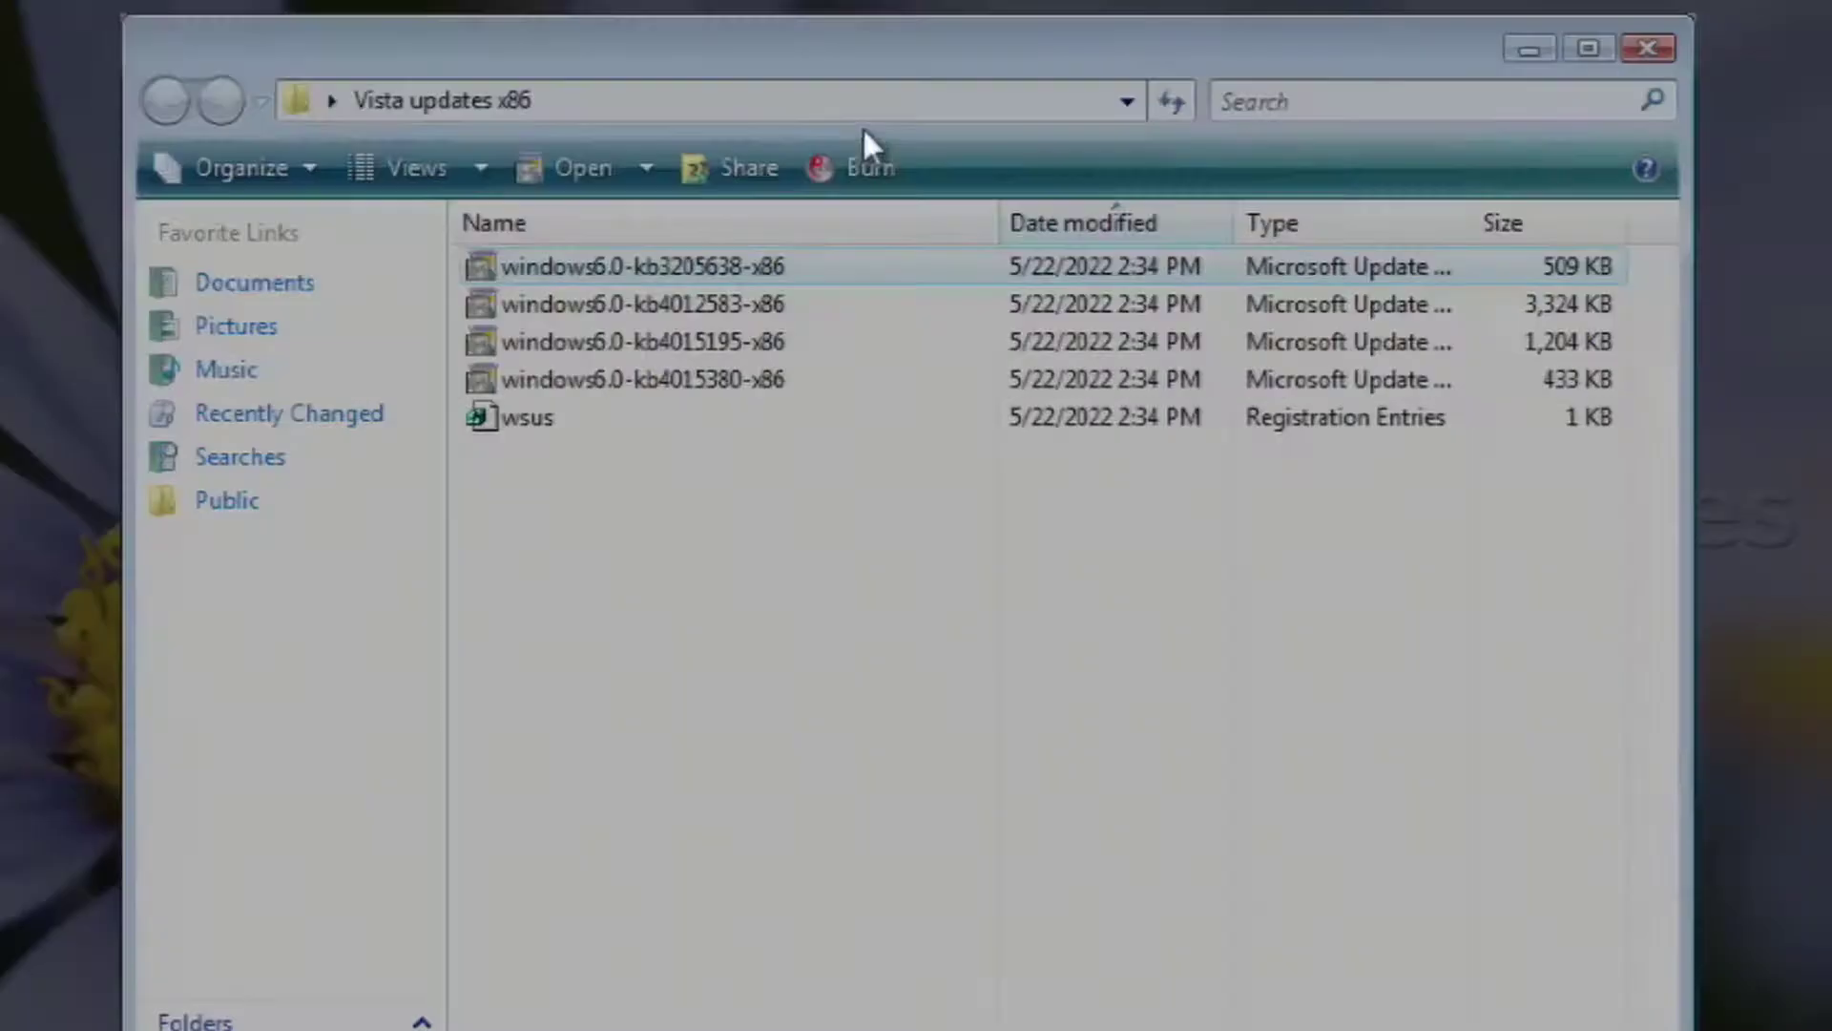
{"action": "left_click", "coordinate": [1061, 713]}
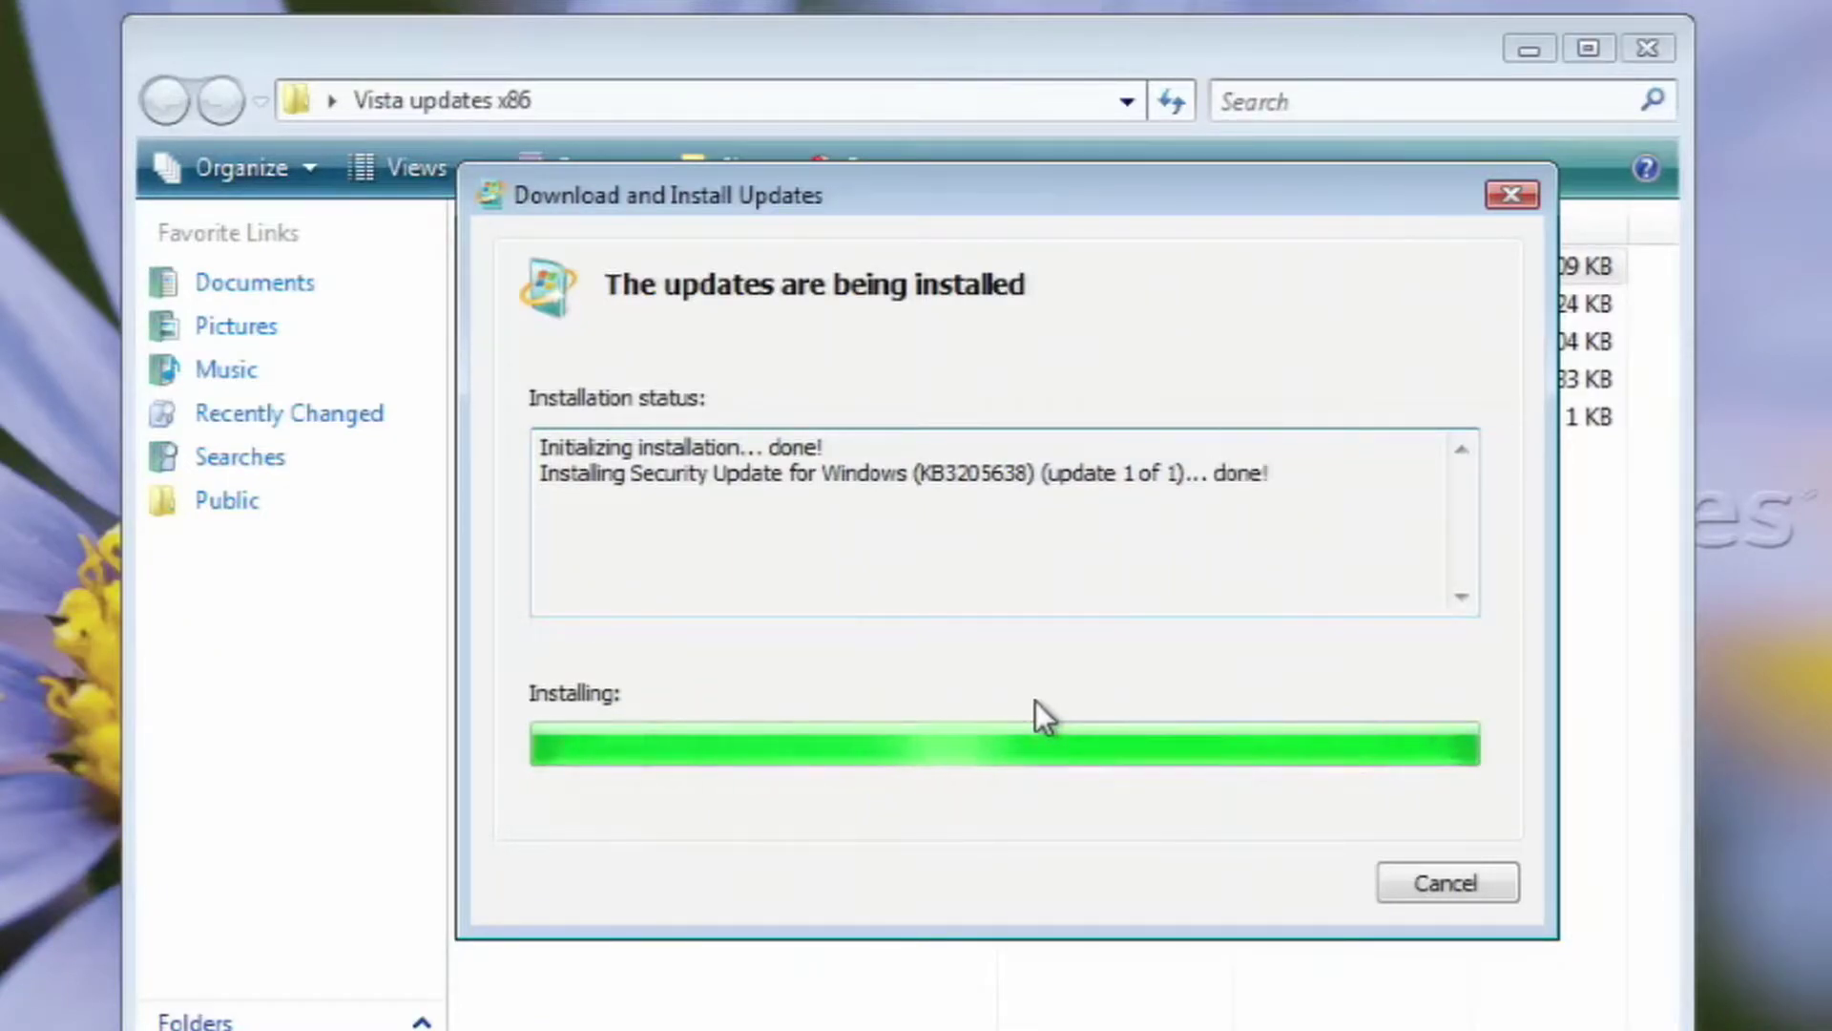
- Install security update KB4012583 from its .msu file
{"action": "left_click", "coordinate": [1446, 884]}
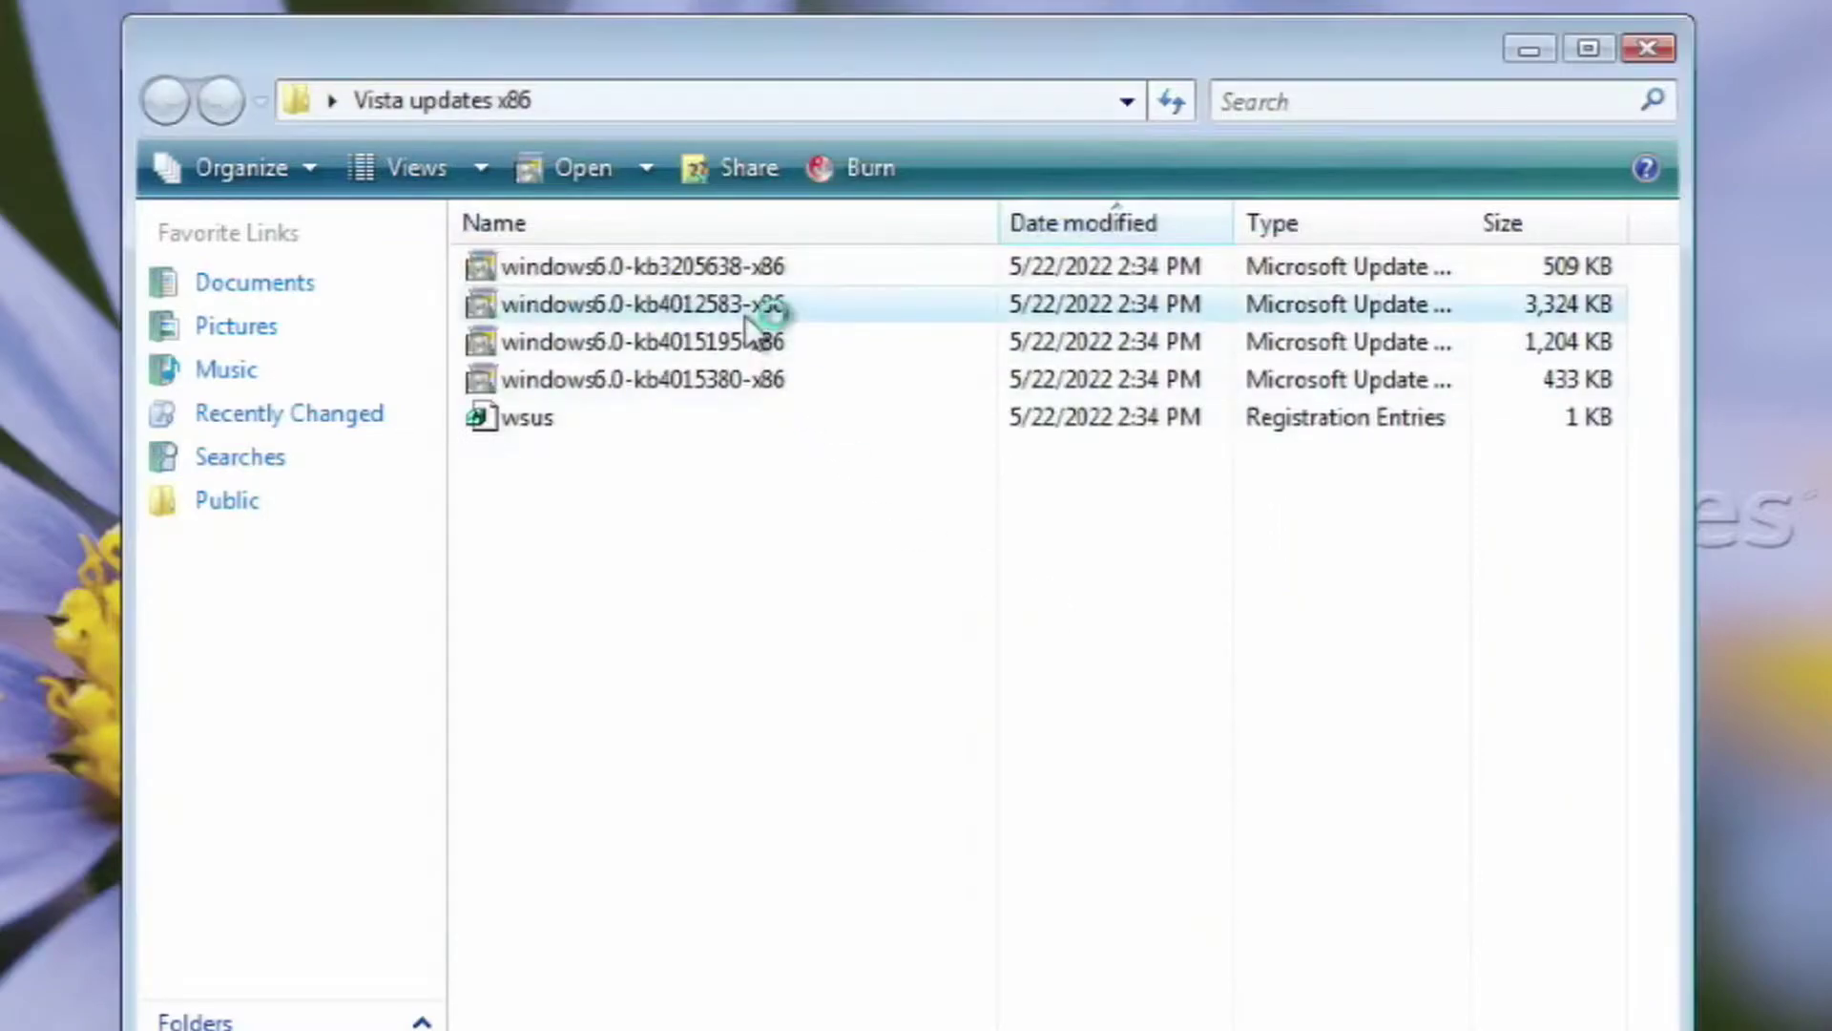
{"action": "double_click", "coordinate": [644, 305]}
{"action": "left_click", "coordinate": [1045, 711]}
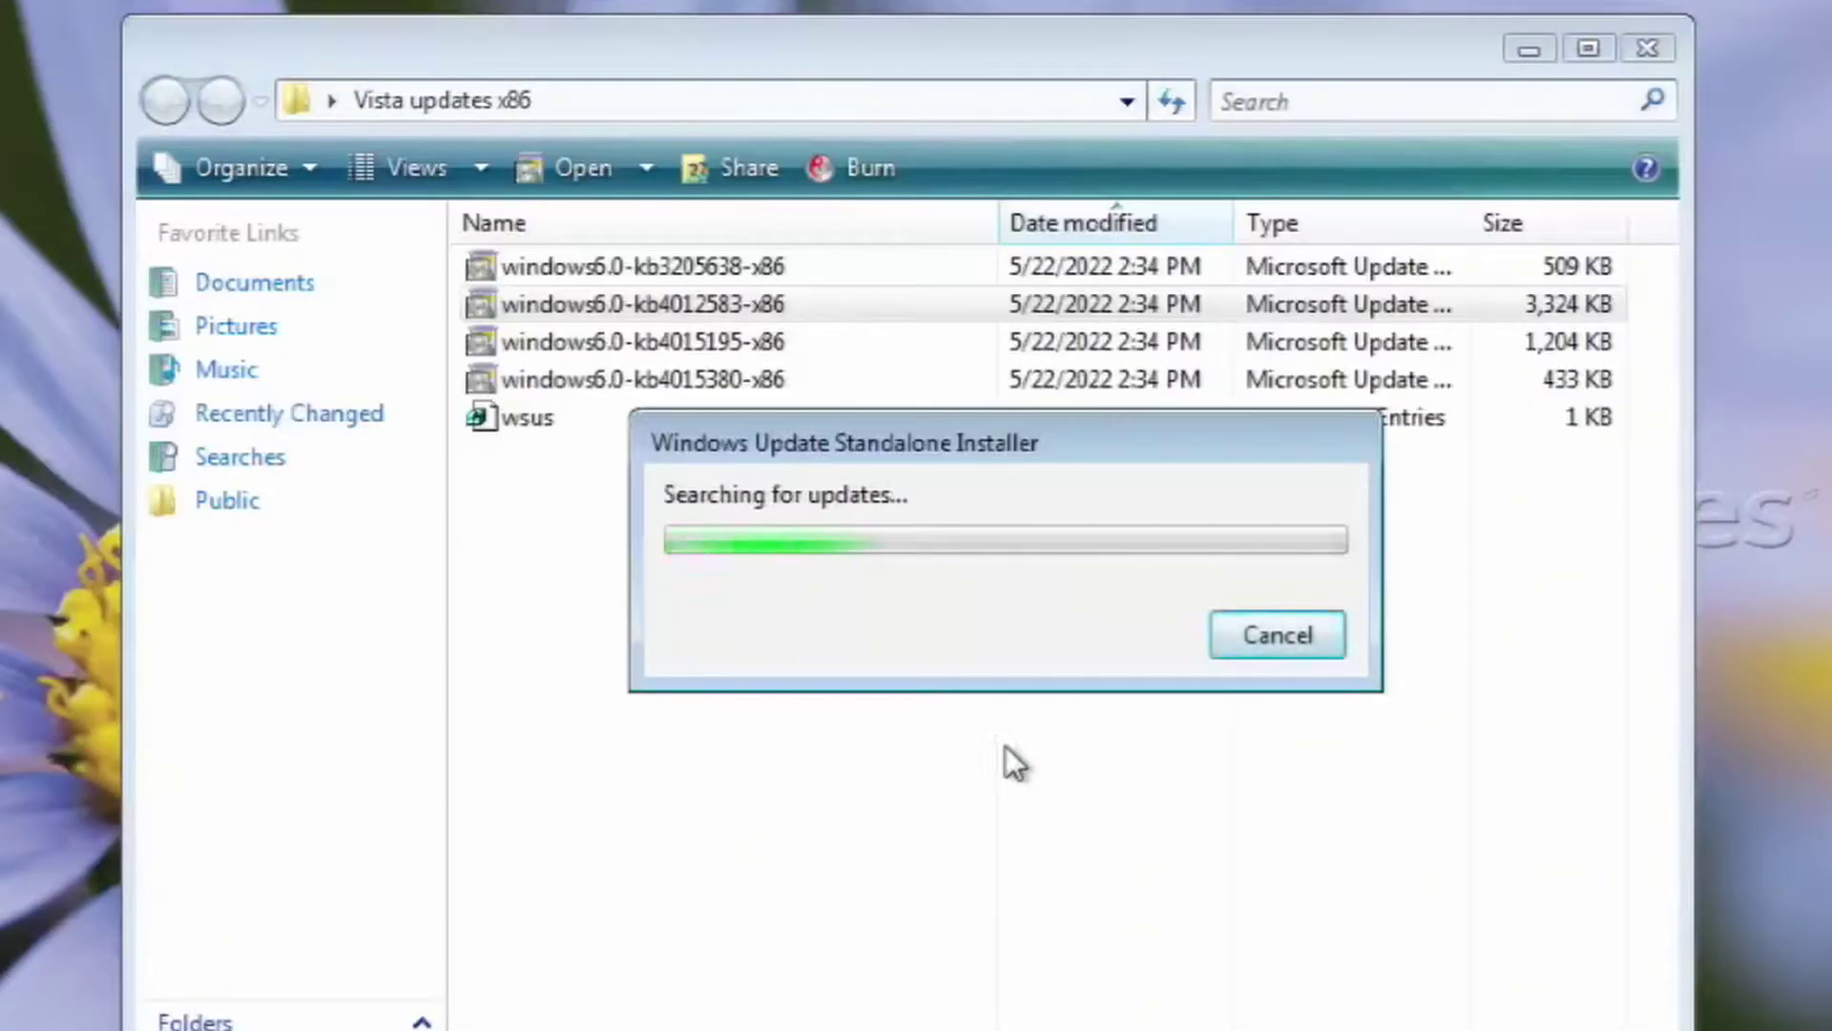
{"action": "left_click", "coordinate": [1073, 722]}
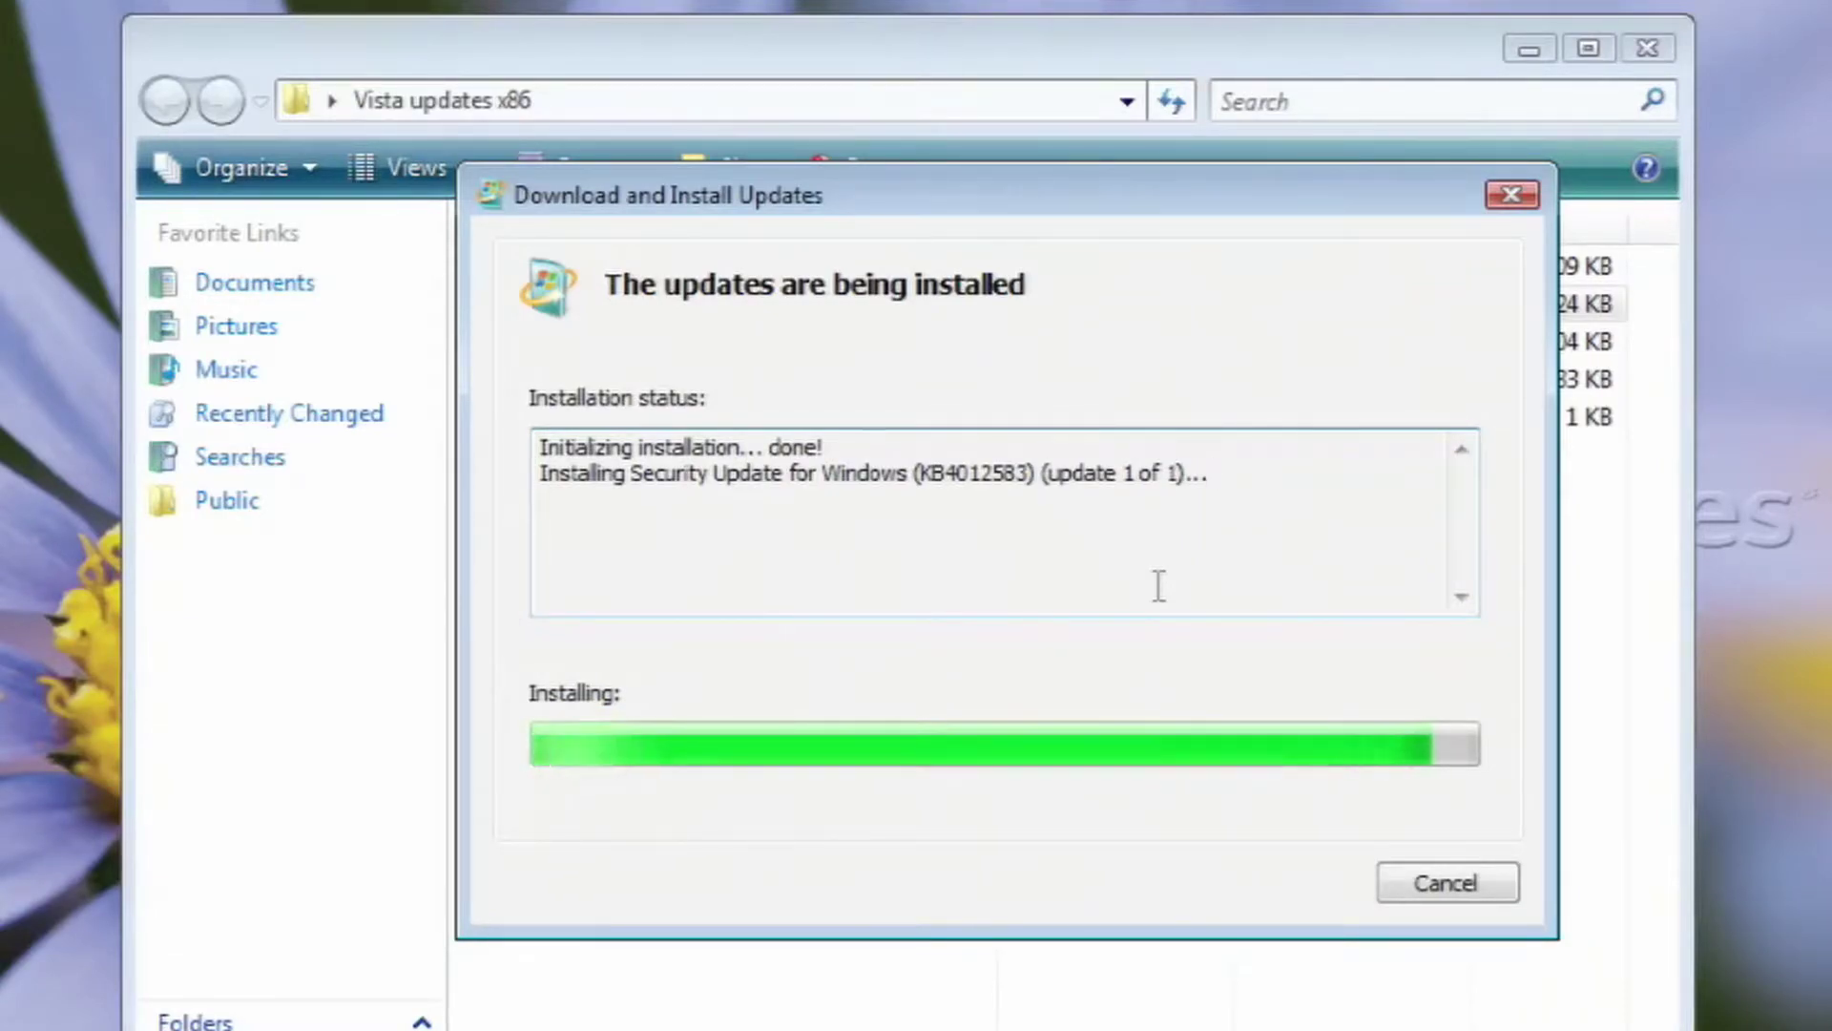
- Install security update KB4015195 from its .msu file
{"action": "left_click", "coordinate": [1437, 882]}
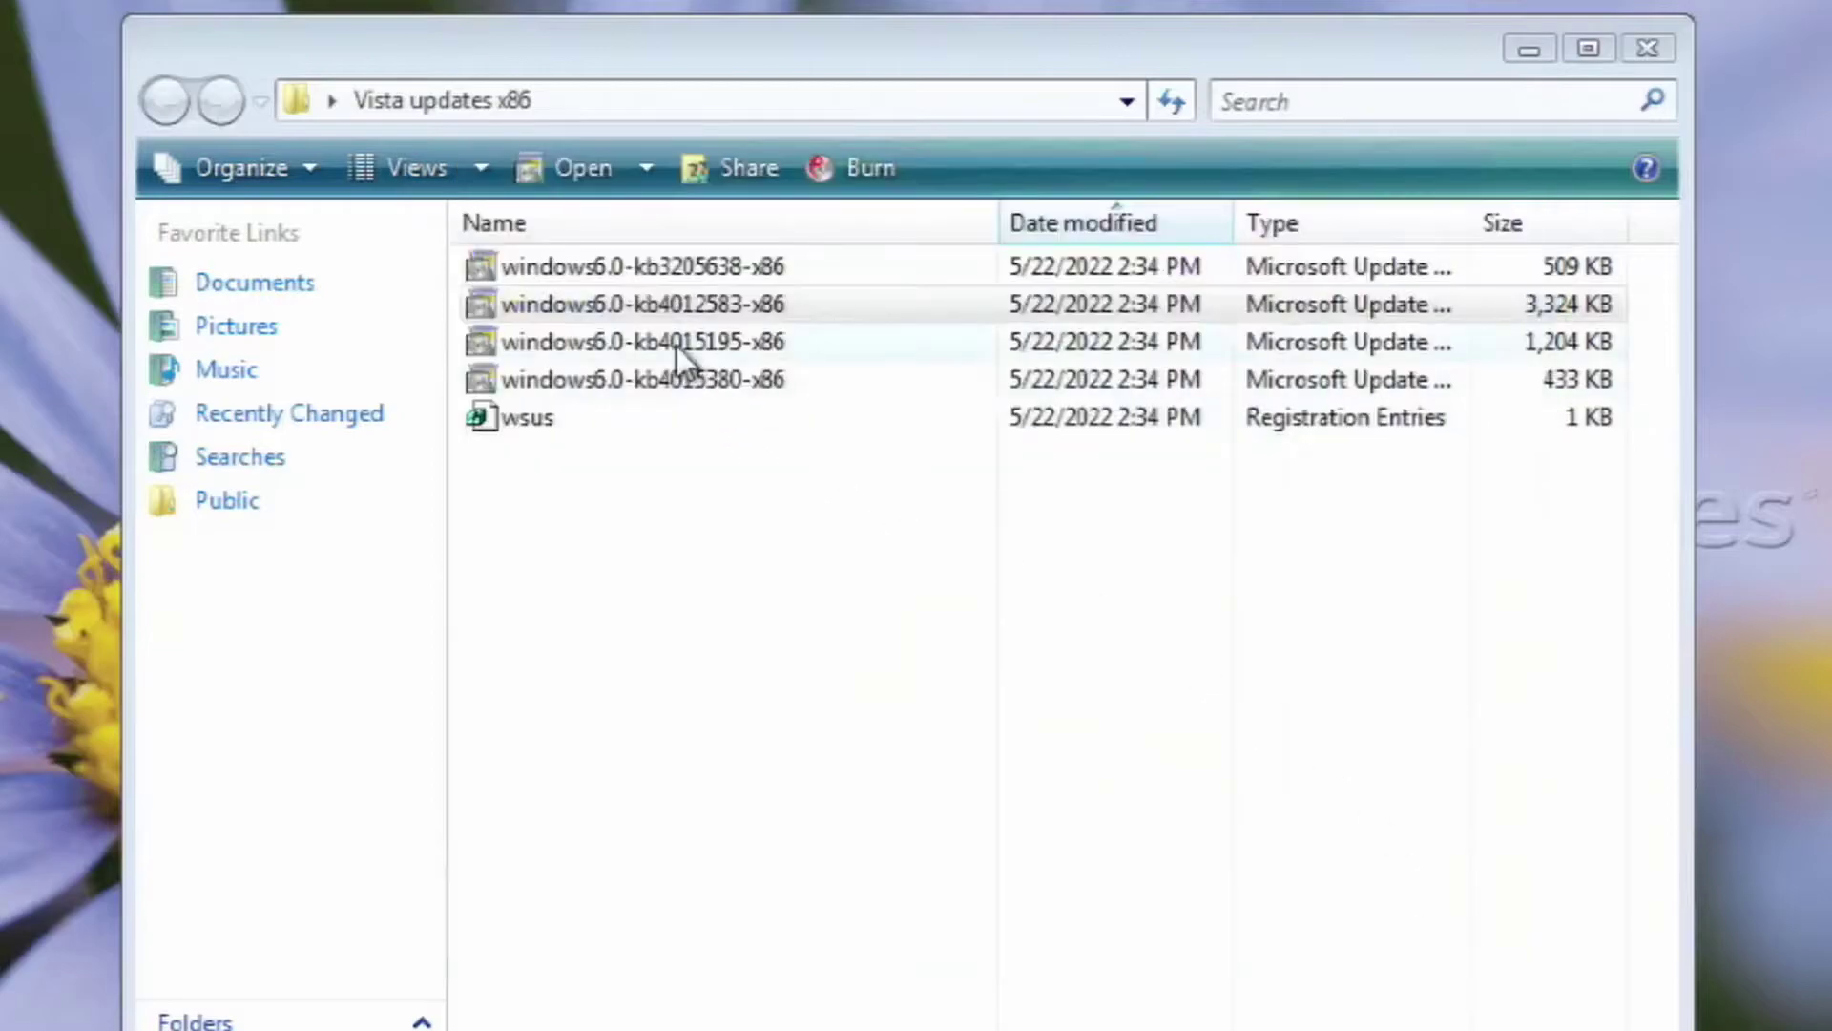
{"action": "left_click", "coordinate": [675, 343]}
{"action": "double_click", "coordinate": [675, 342]}
{"action": "left_click", "coordinate": [1042, 713]}
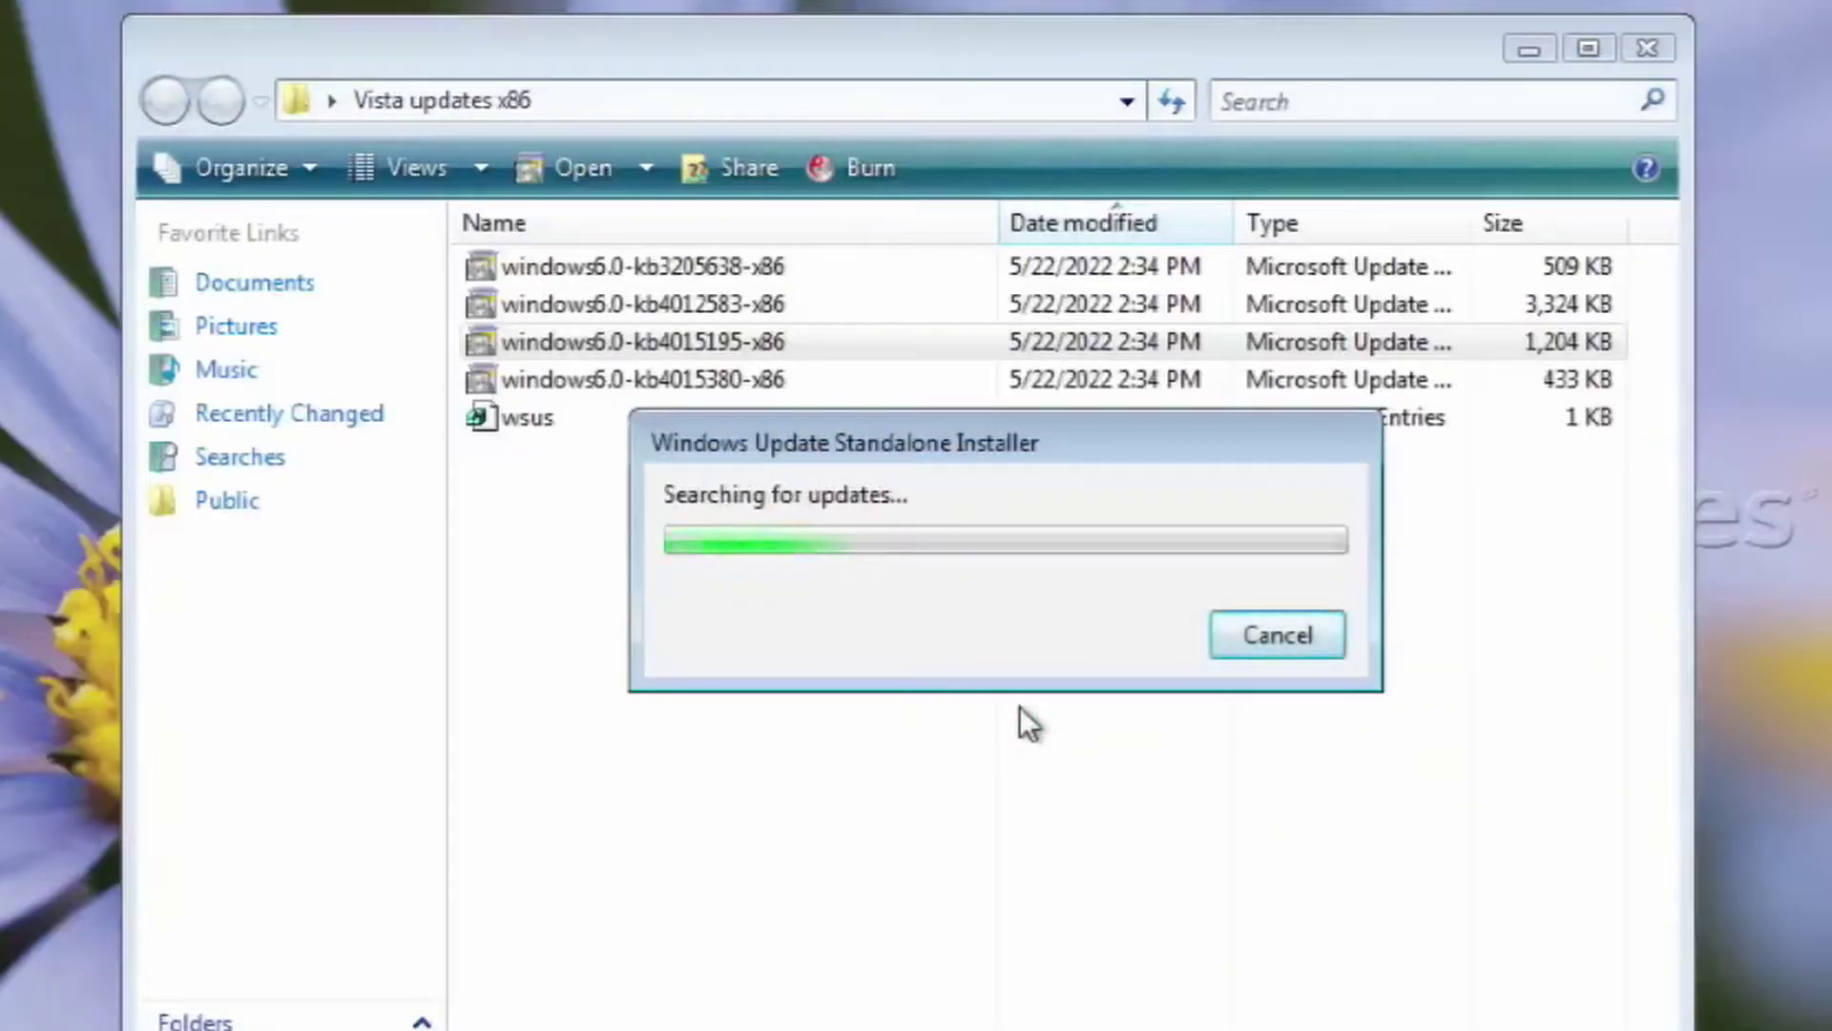
{"action": "left_click", "coordinate": [1062, 720]}
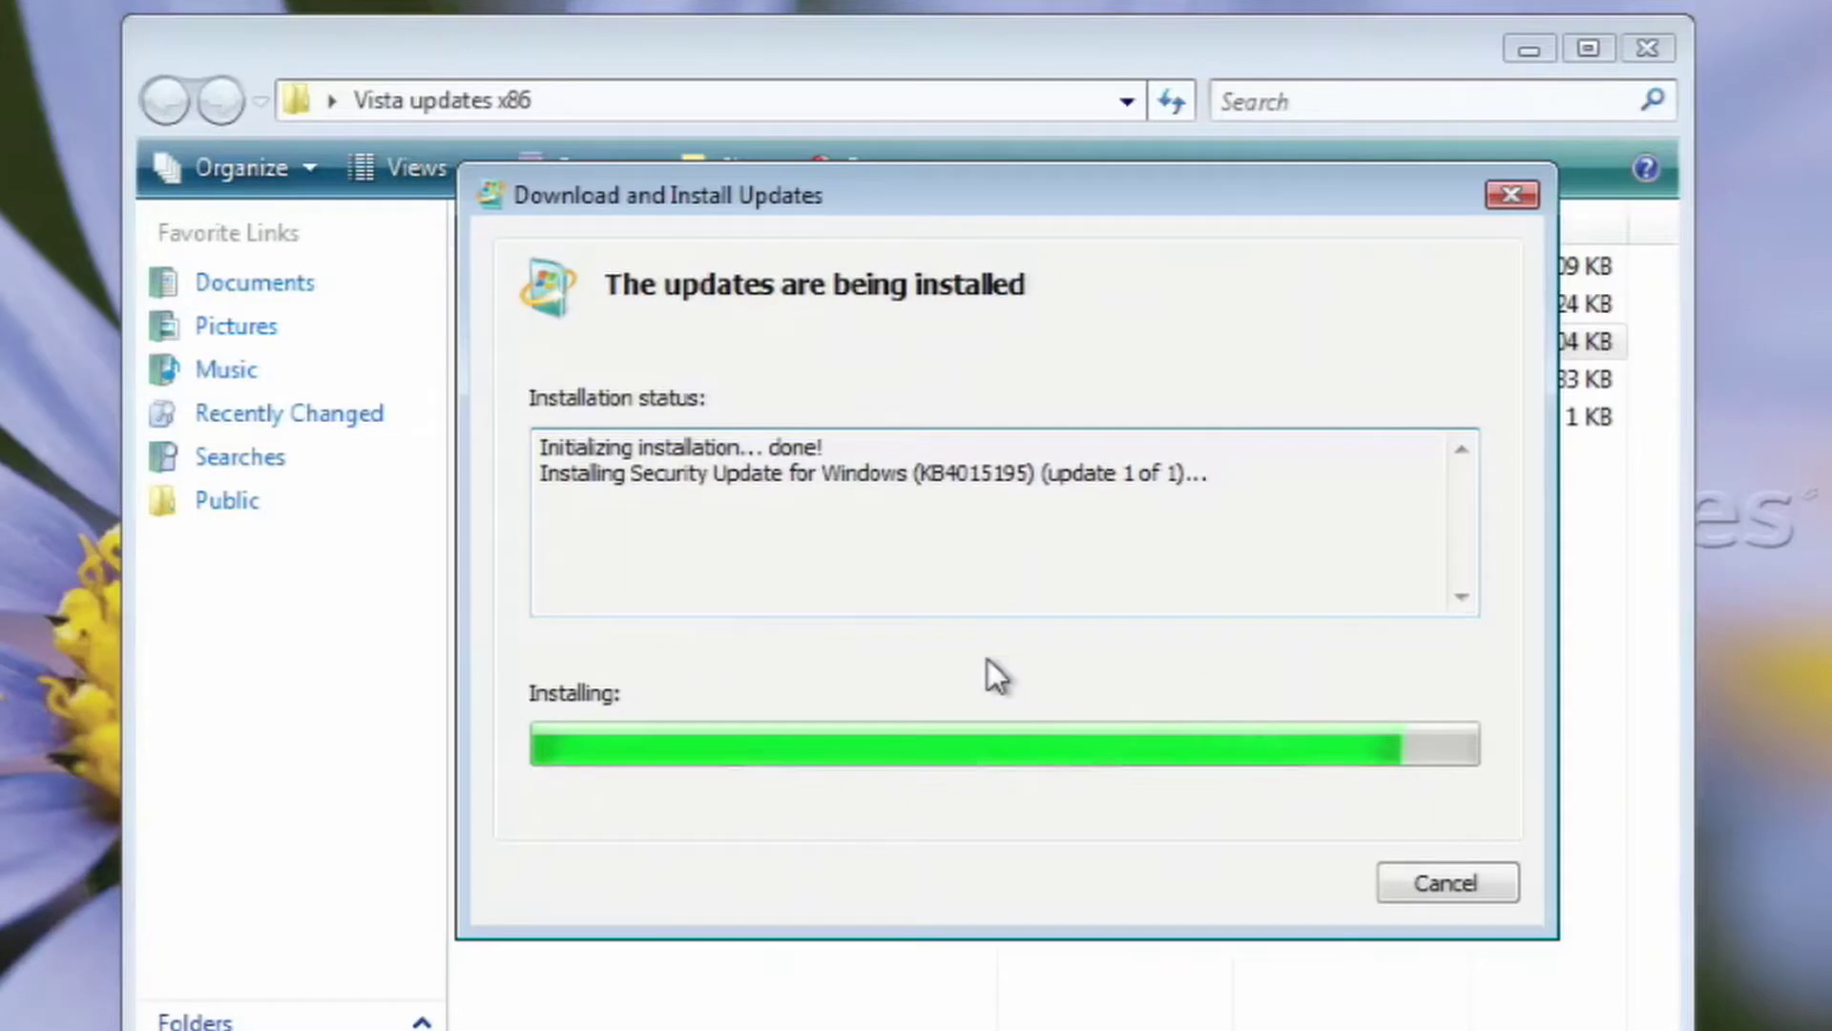
- Install security update KB4015380 from its .msu file
{"action": "left_click", "coordinate": [1446, 884]}
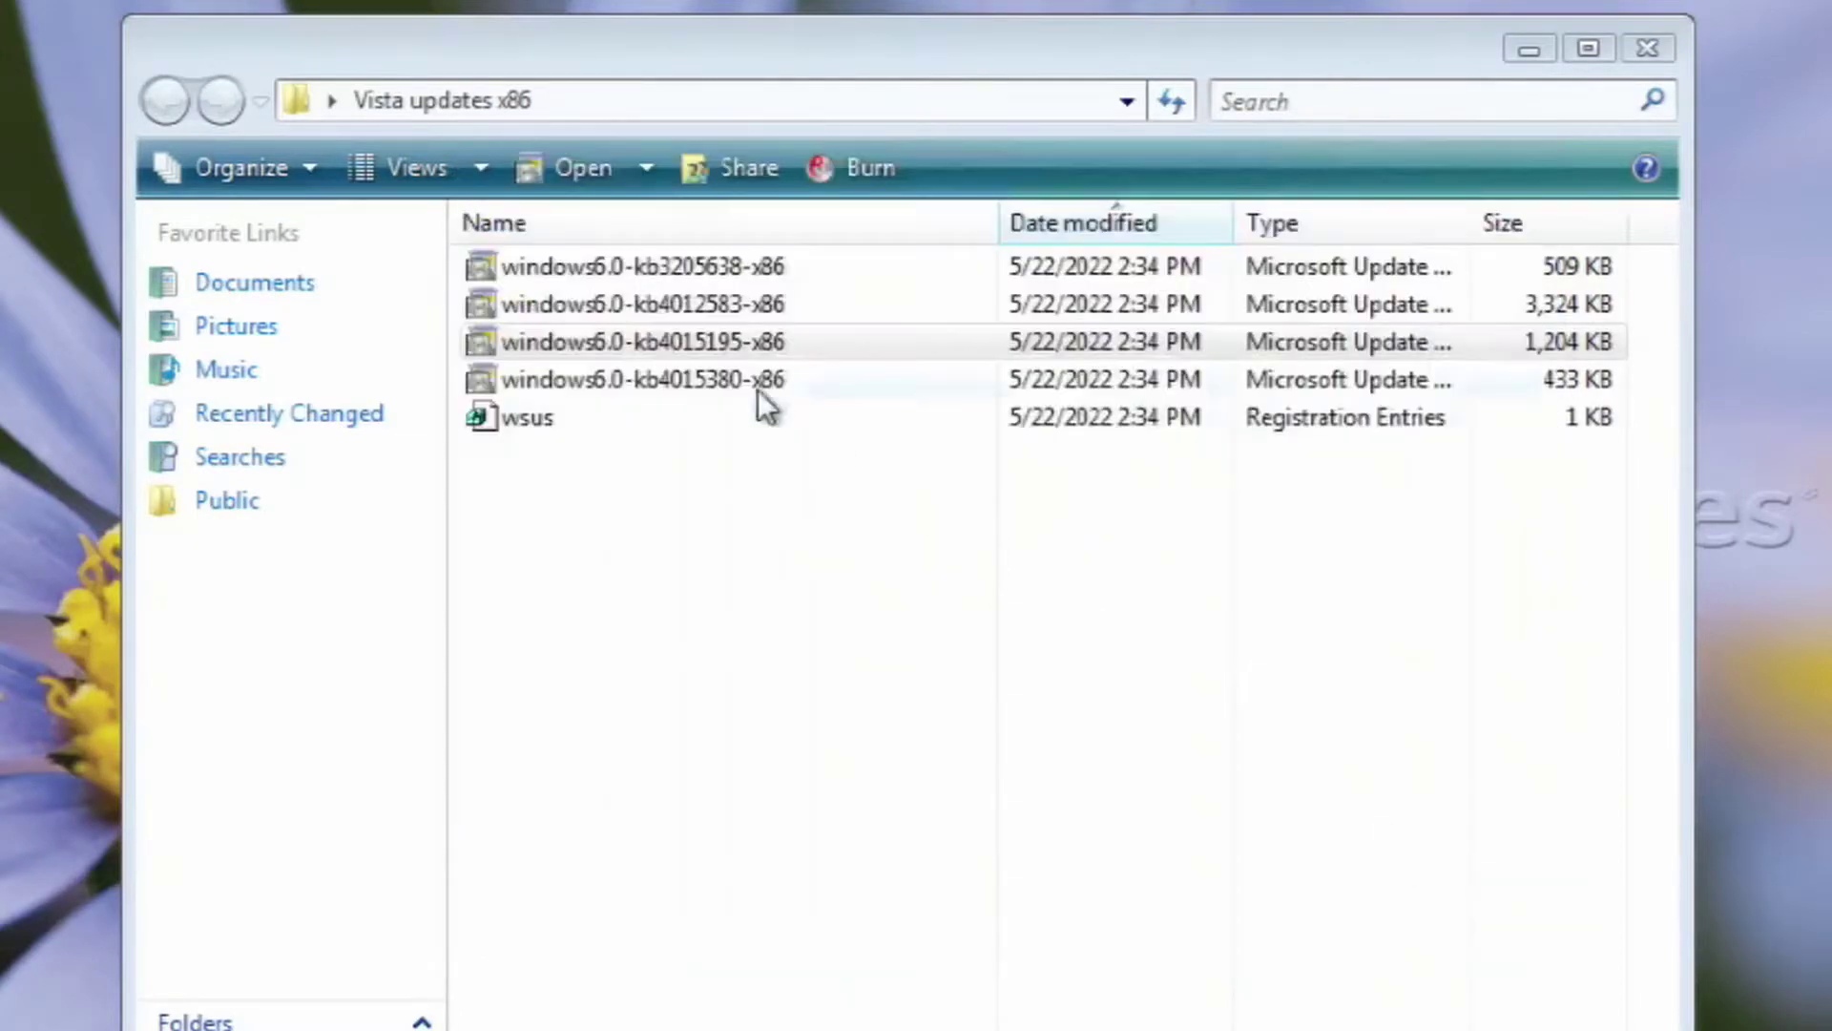
{"action": "double_click", "coordinate": [702, 380]}
{"action": "left_click", "coordinate": [1044, 716]}
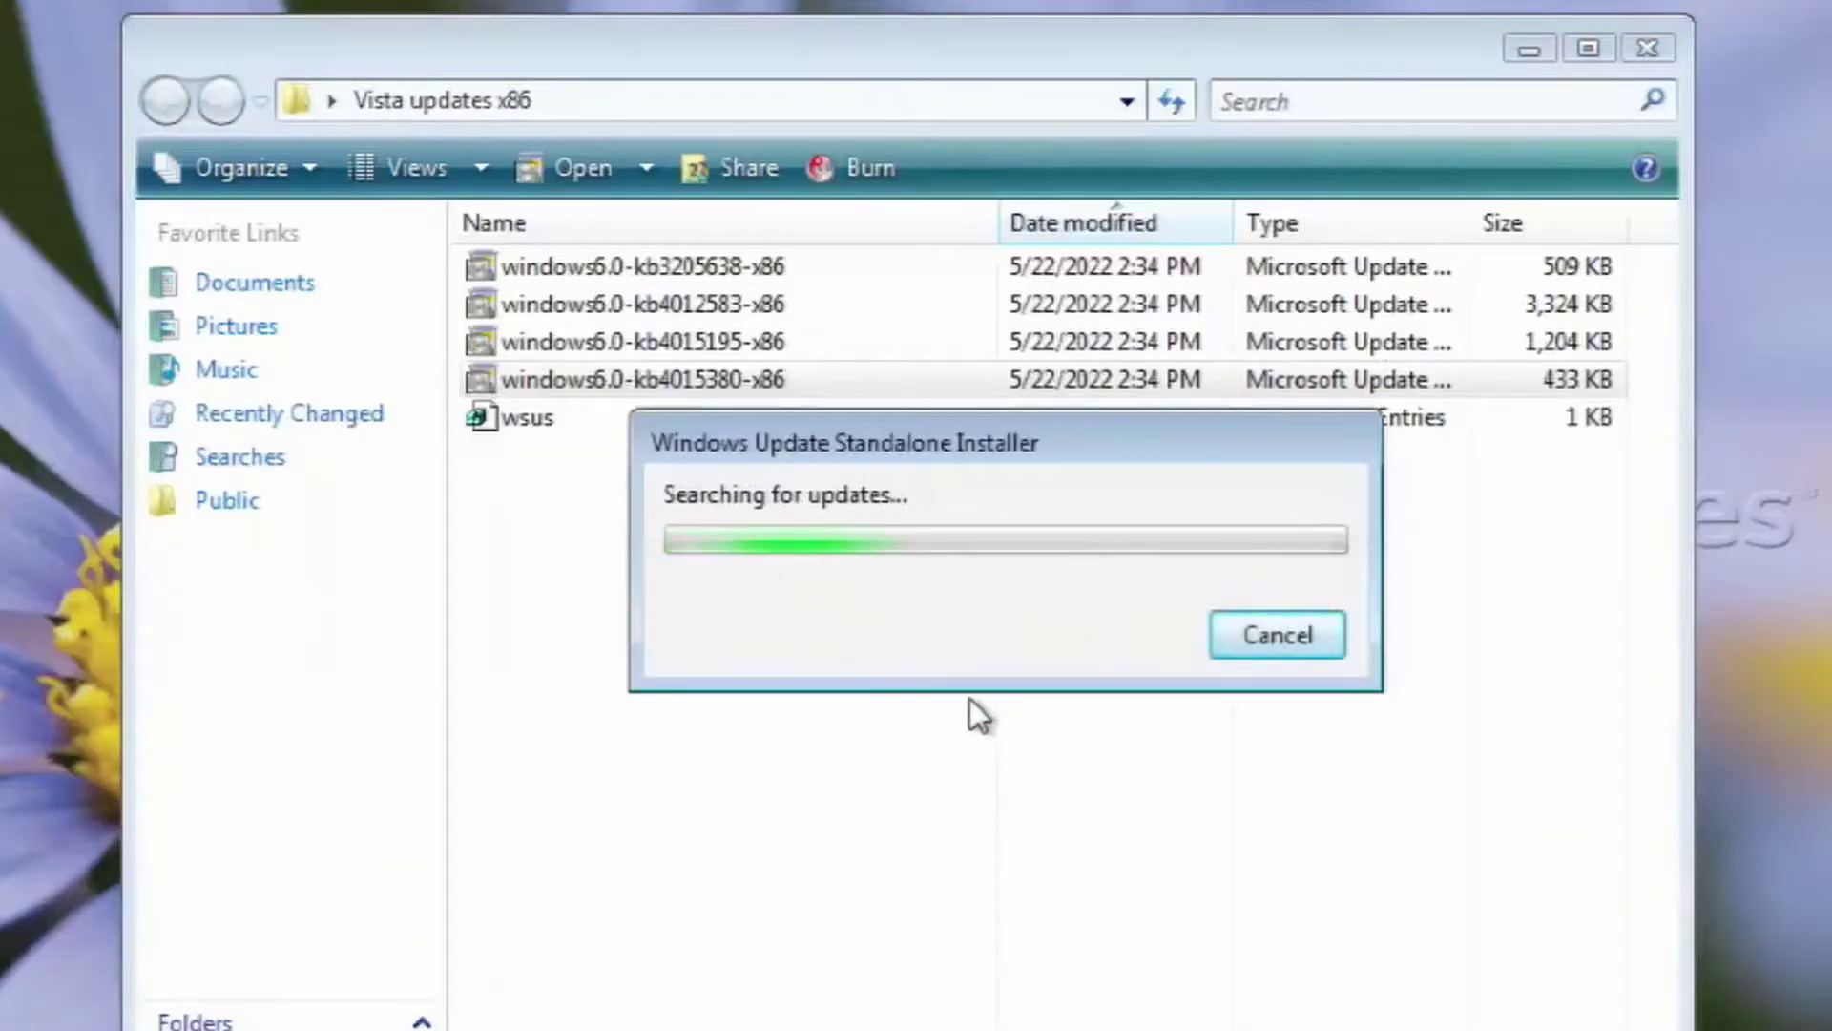
{"action": "left_click", "coordinate": [1079, 720]}
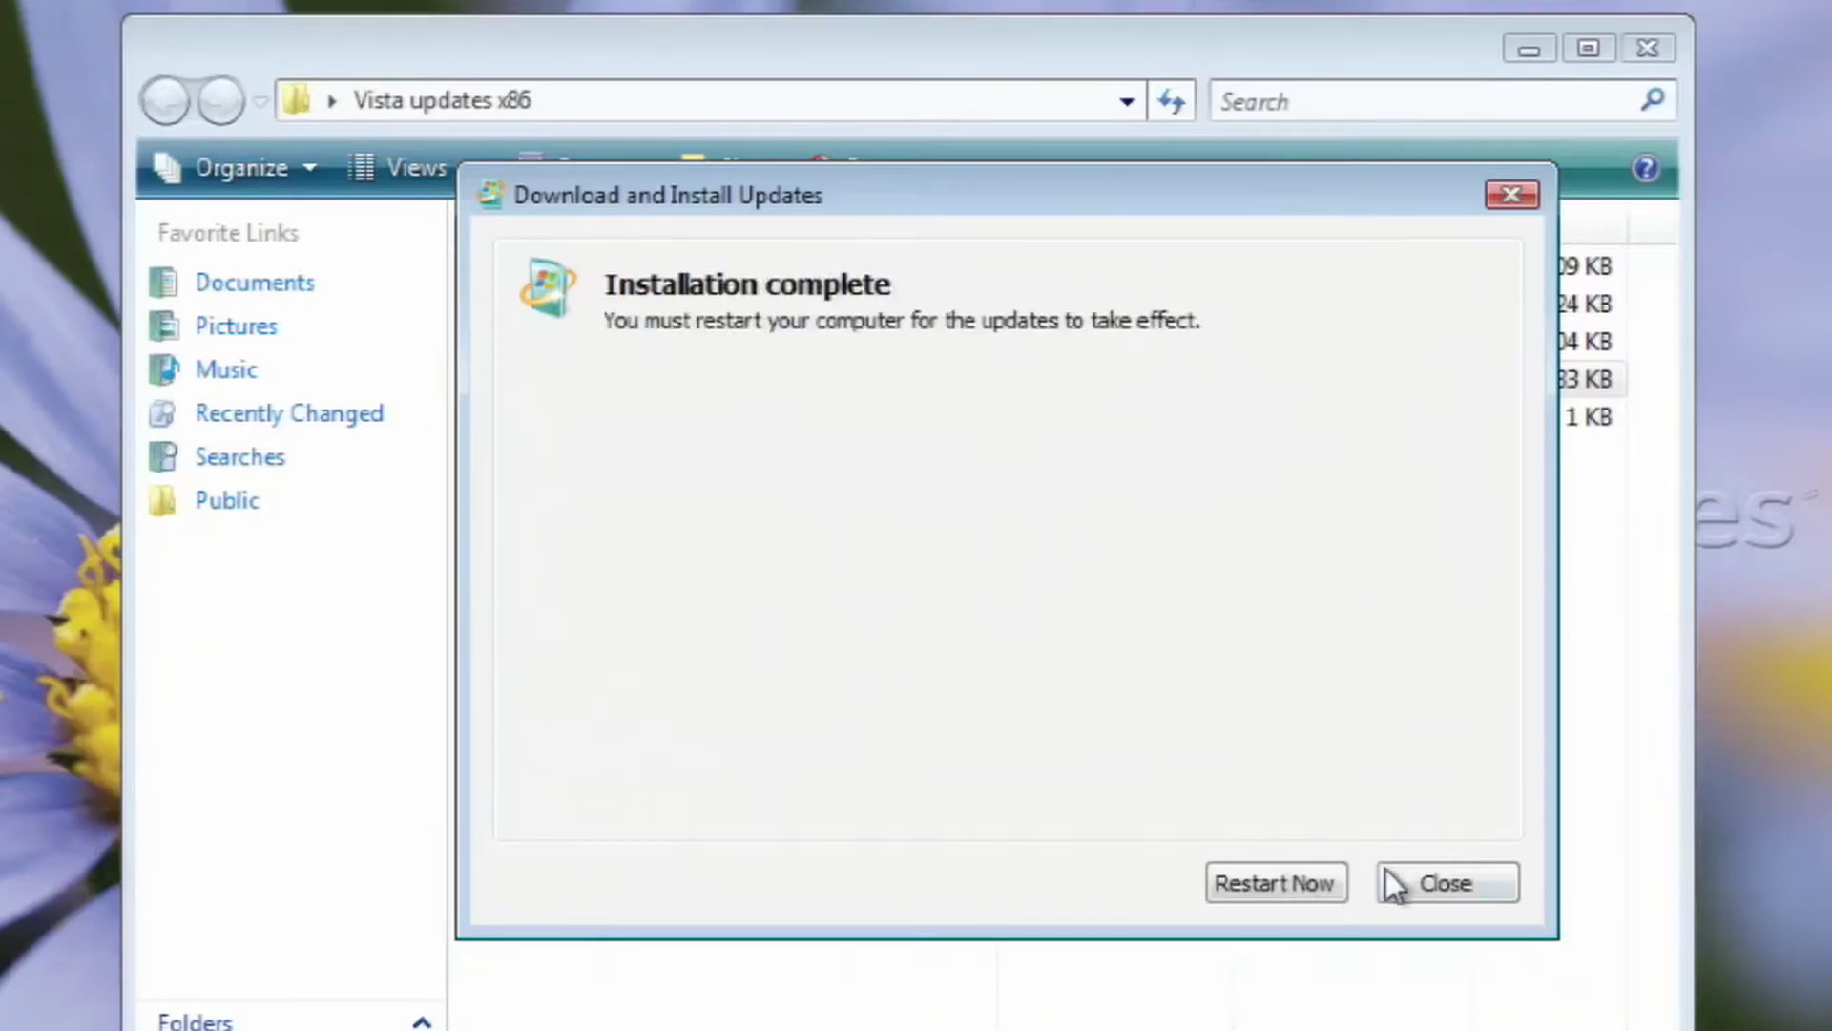
- Merge the wsus.reg entries into the registry
{"action": "left_click", "coordinate": [1387, 869]}
{"action": "double_click", "coordinate": [515, 416]}
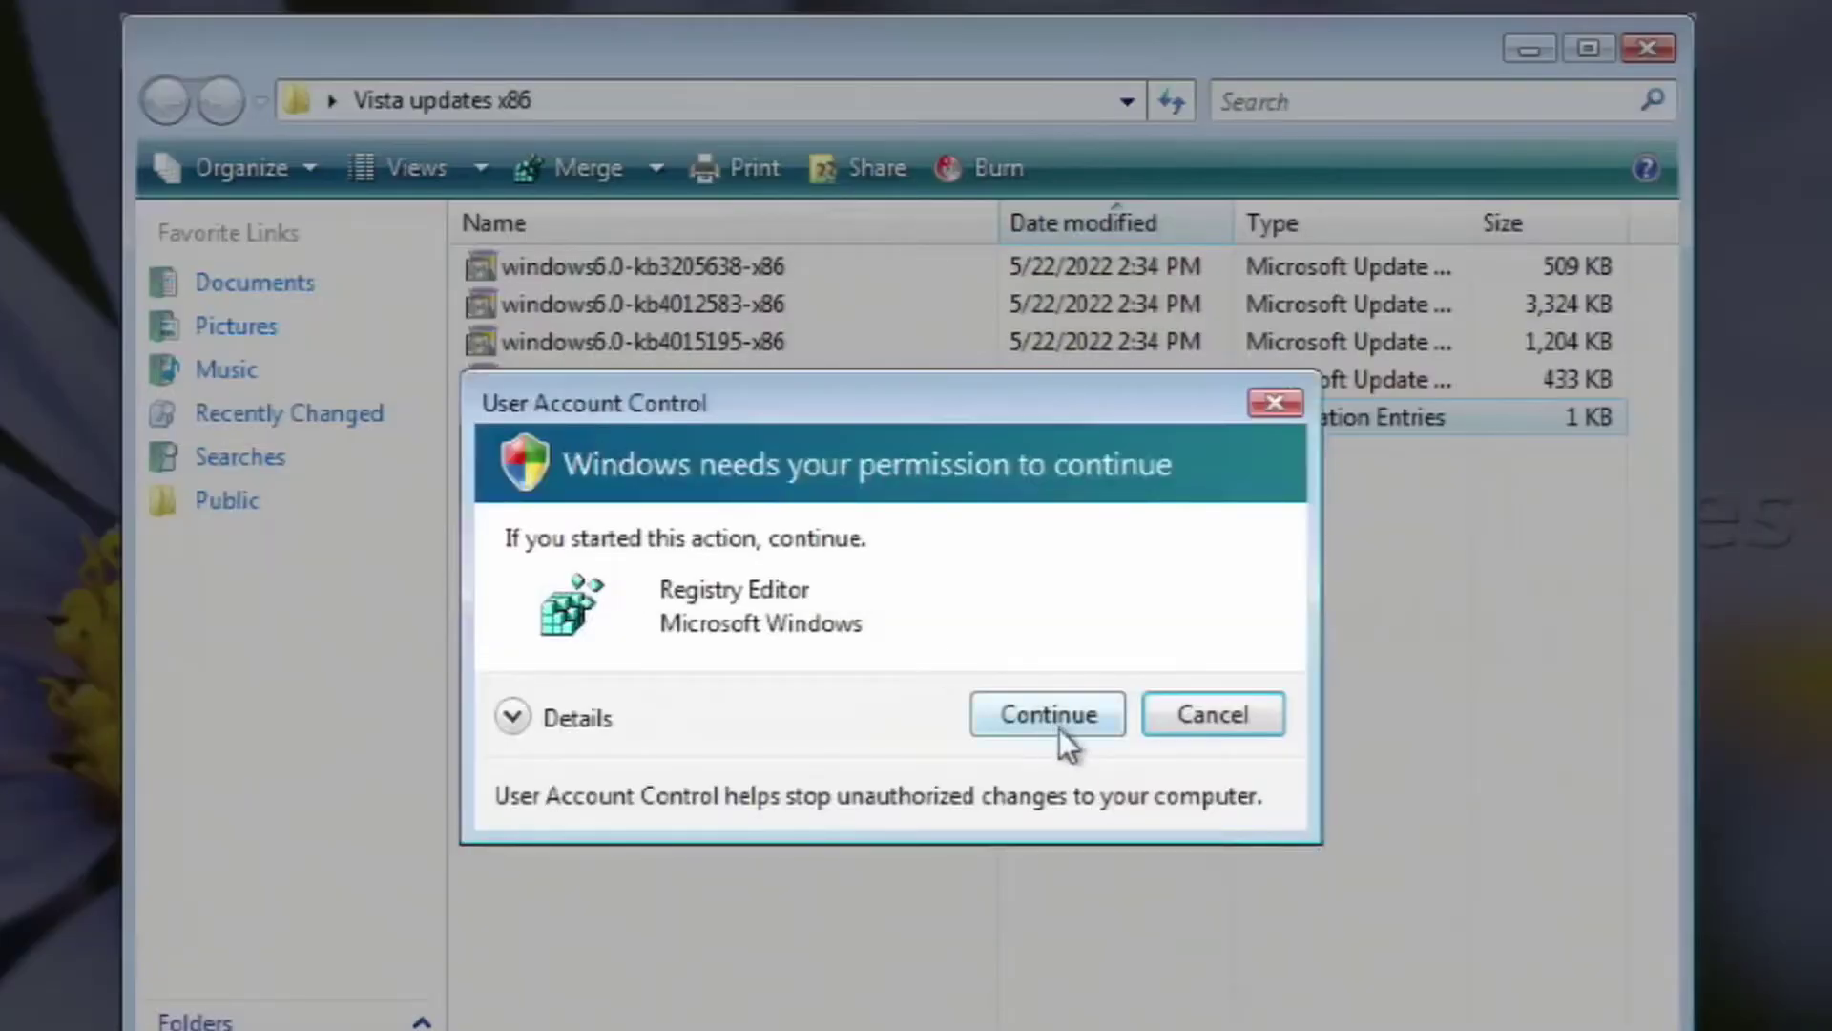
{"action": "left_click", "coordinate": [1050, 714]}
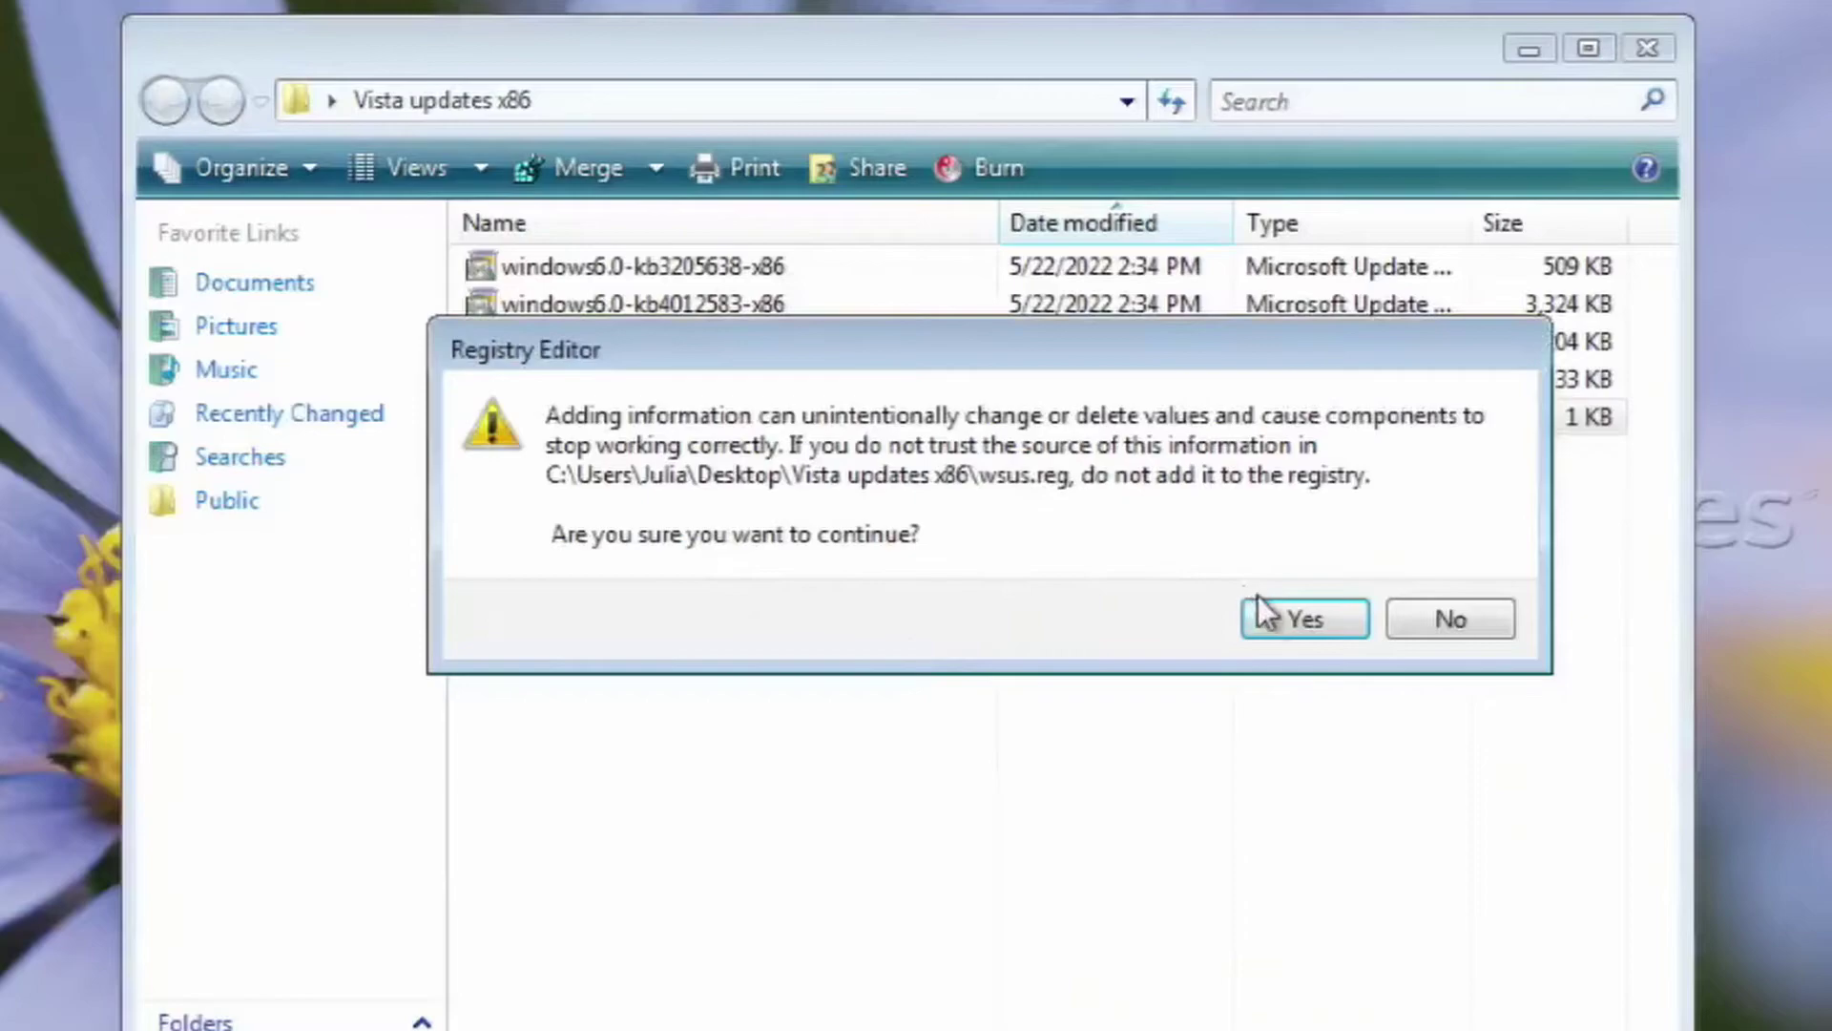
{"action": "left_click", "coordinate": [1303, 619]}
{"action": "left_click", "coordinate": [1450, 573]}
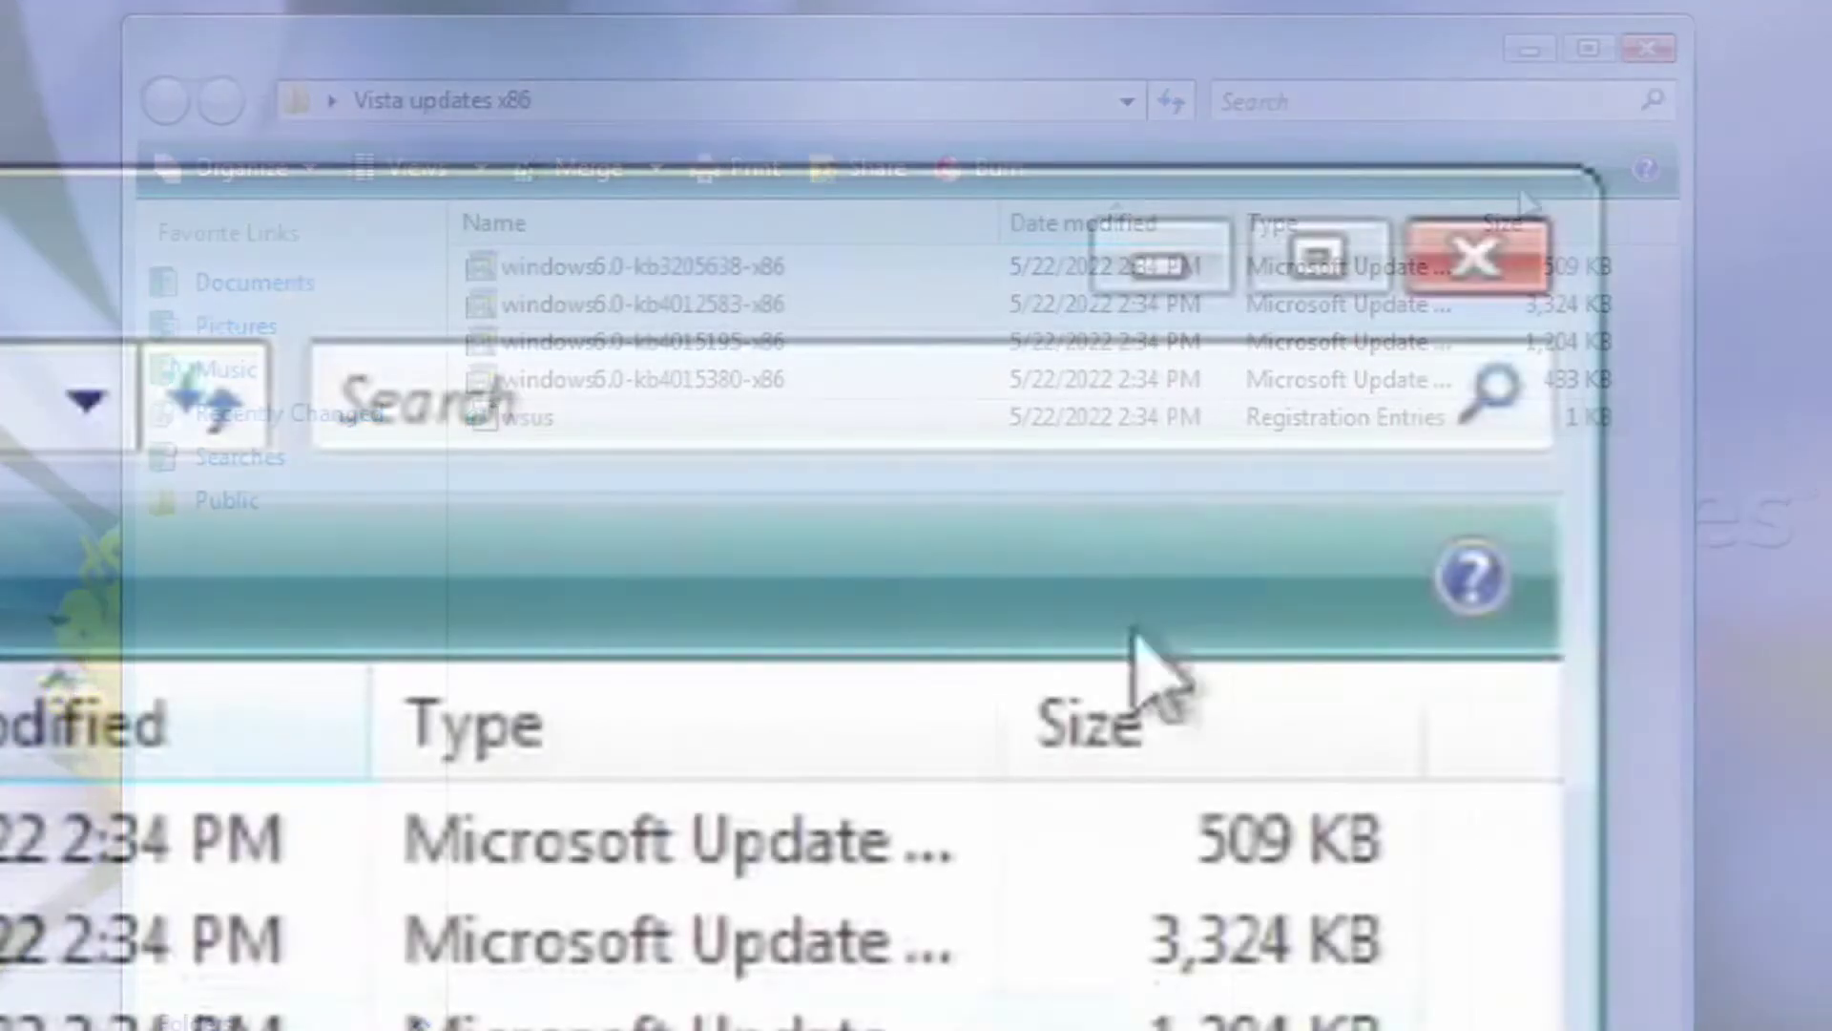
- Close the update files folder and restart the computer from the Start menu
{"action": "left_click", "coordinate": [1480, 258]}
{"action": "left_click", "coordinate": [74, 980]}
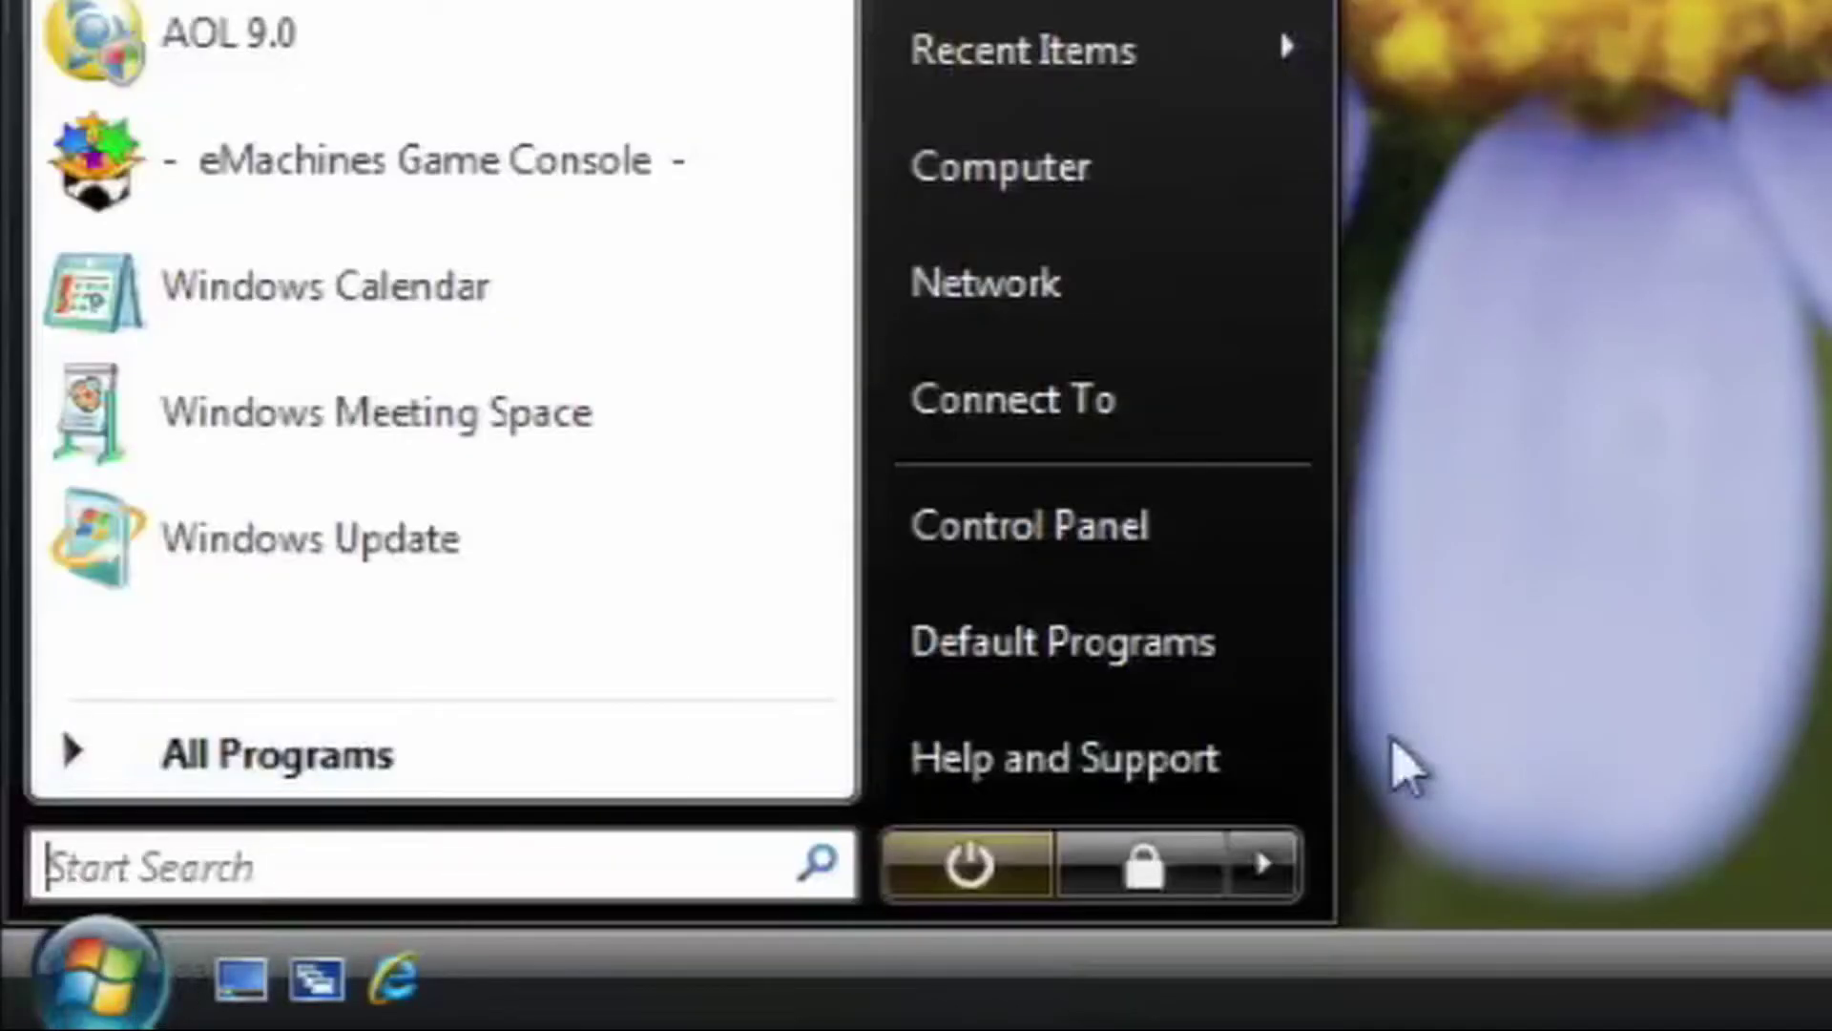
{"action": "left_click", "coordinate": [1264, 865]}
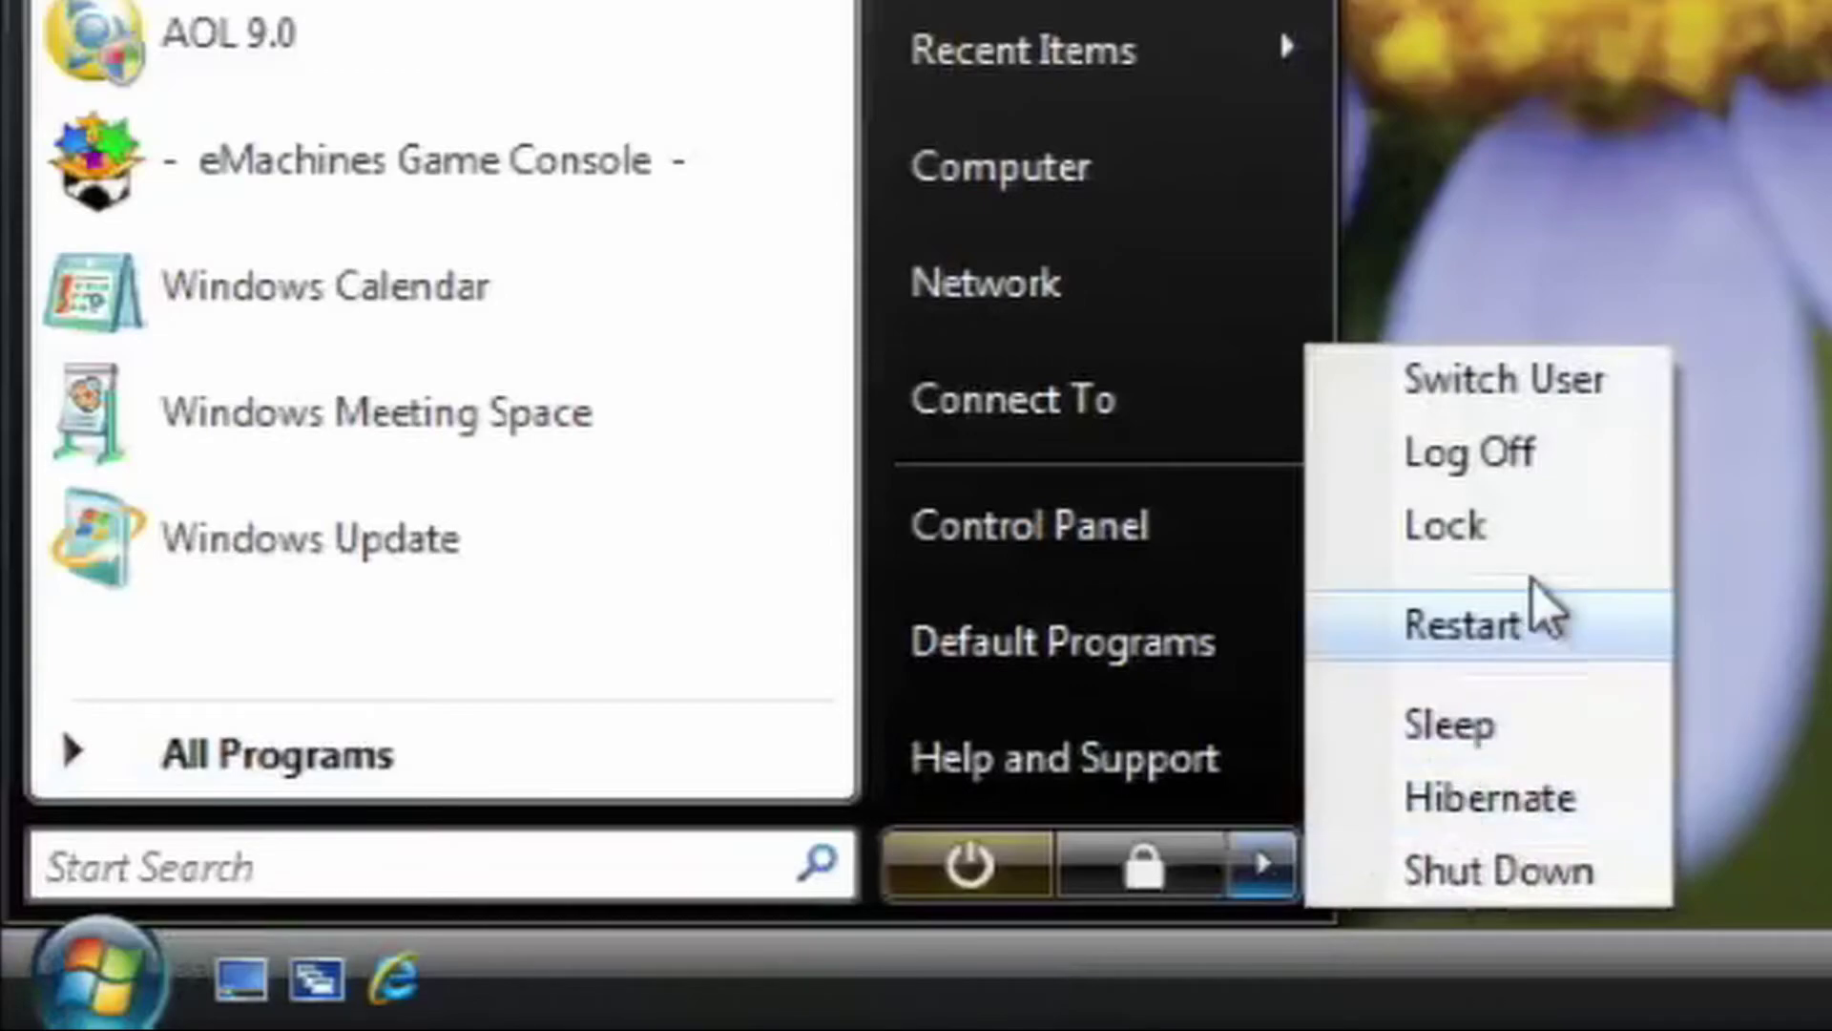
{"action": "left_click", "coordinate": [1545, 620]}
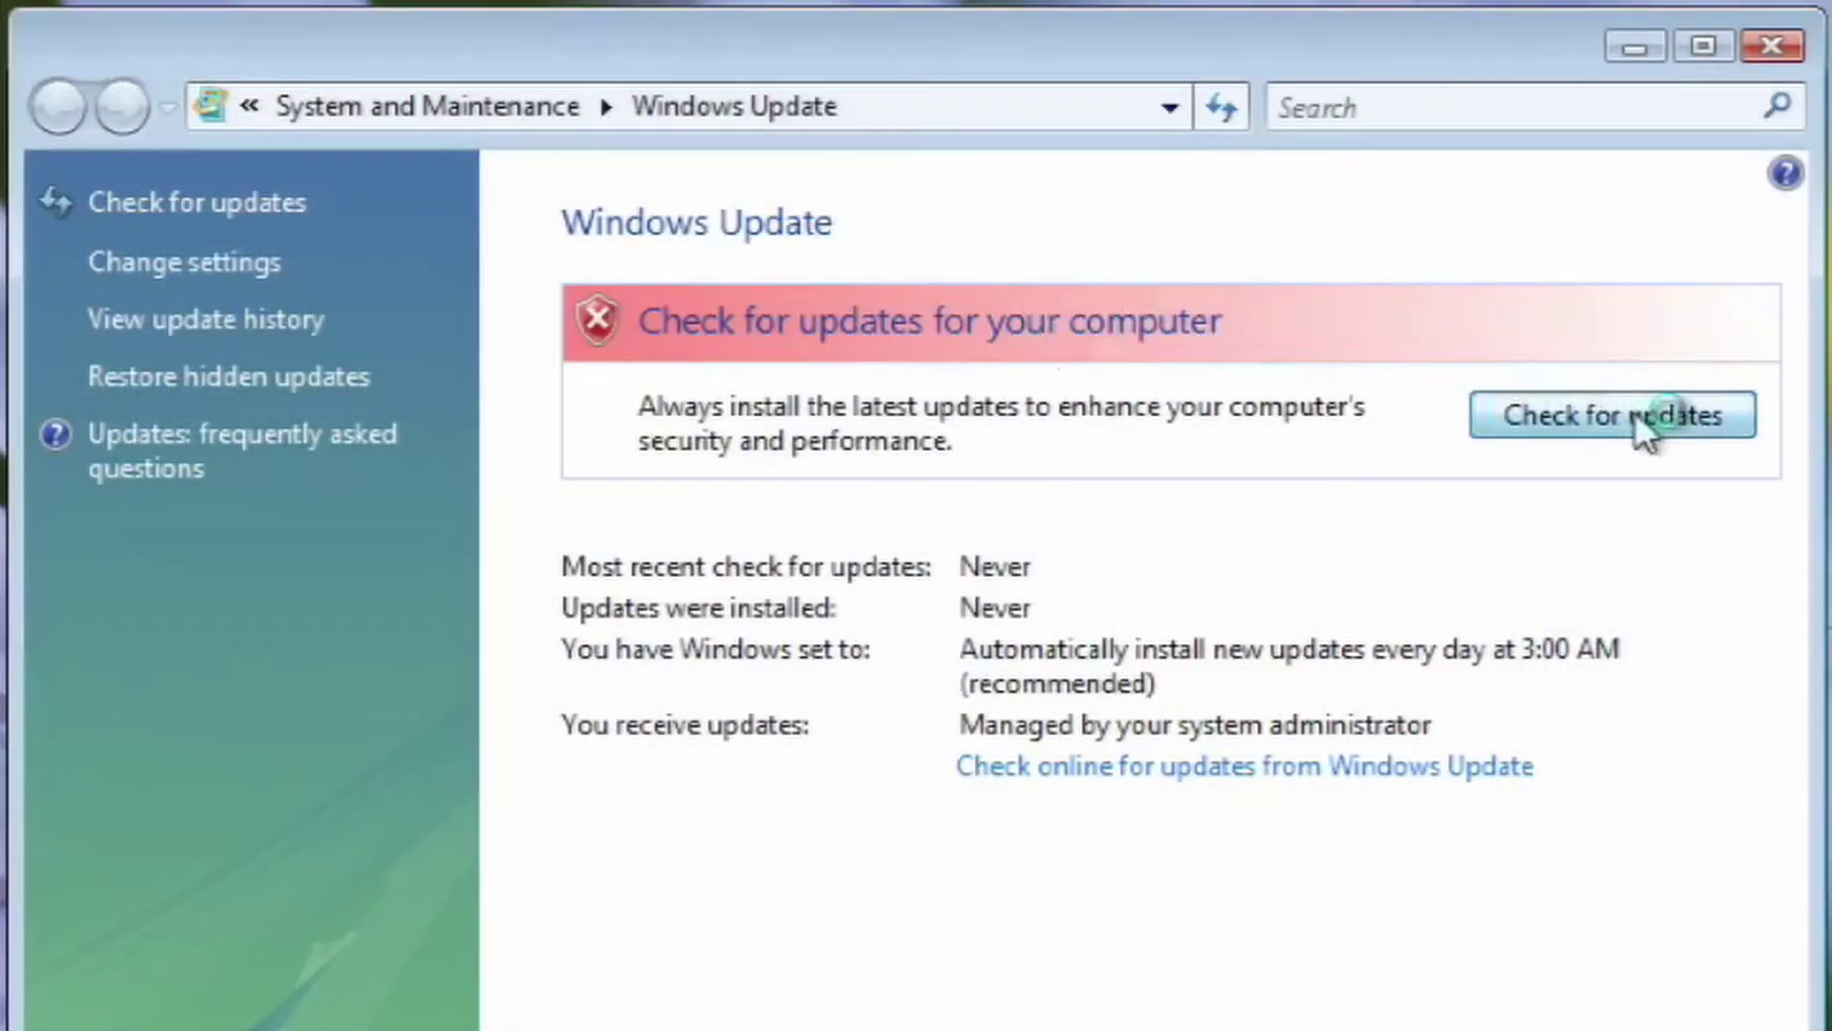
- Check for updates and install the new Windows Update software, revealing 222 important updates
{"action": "left_click", "coordinate": [1645, 422]}
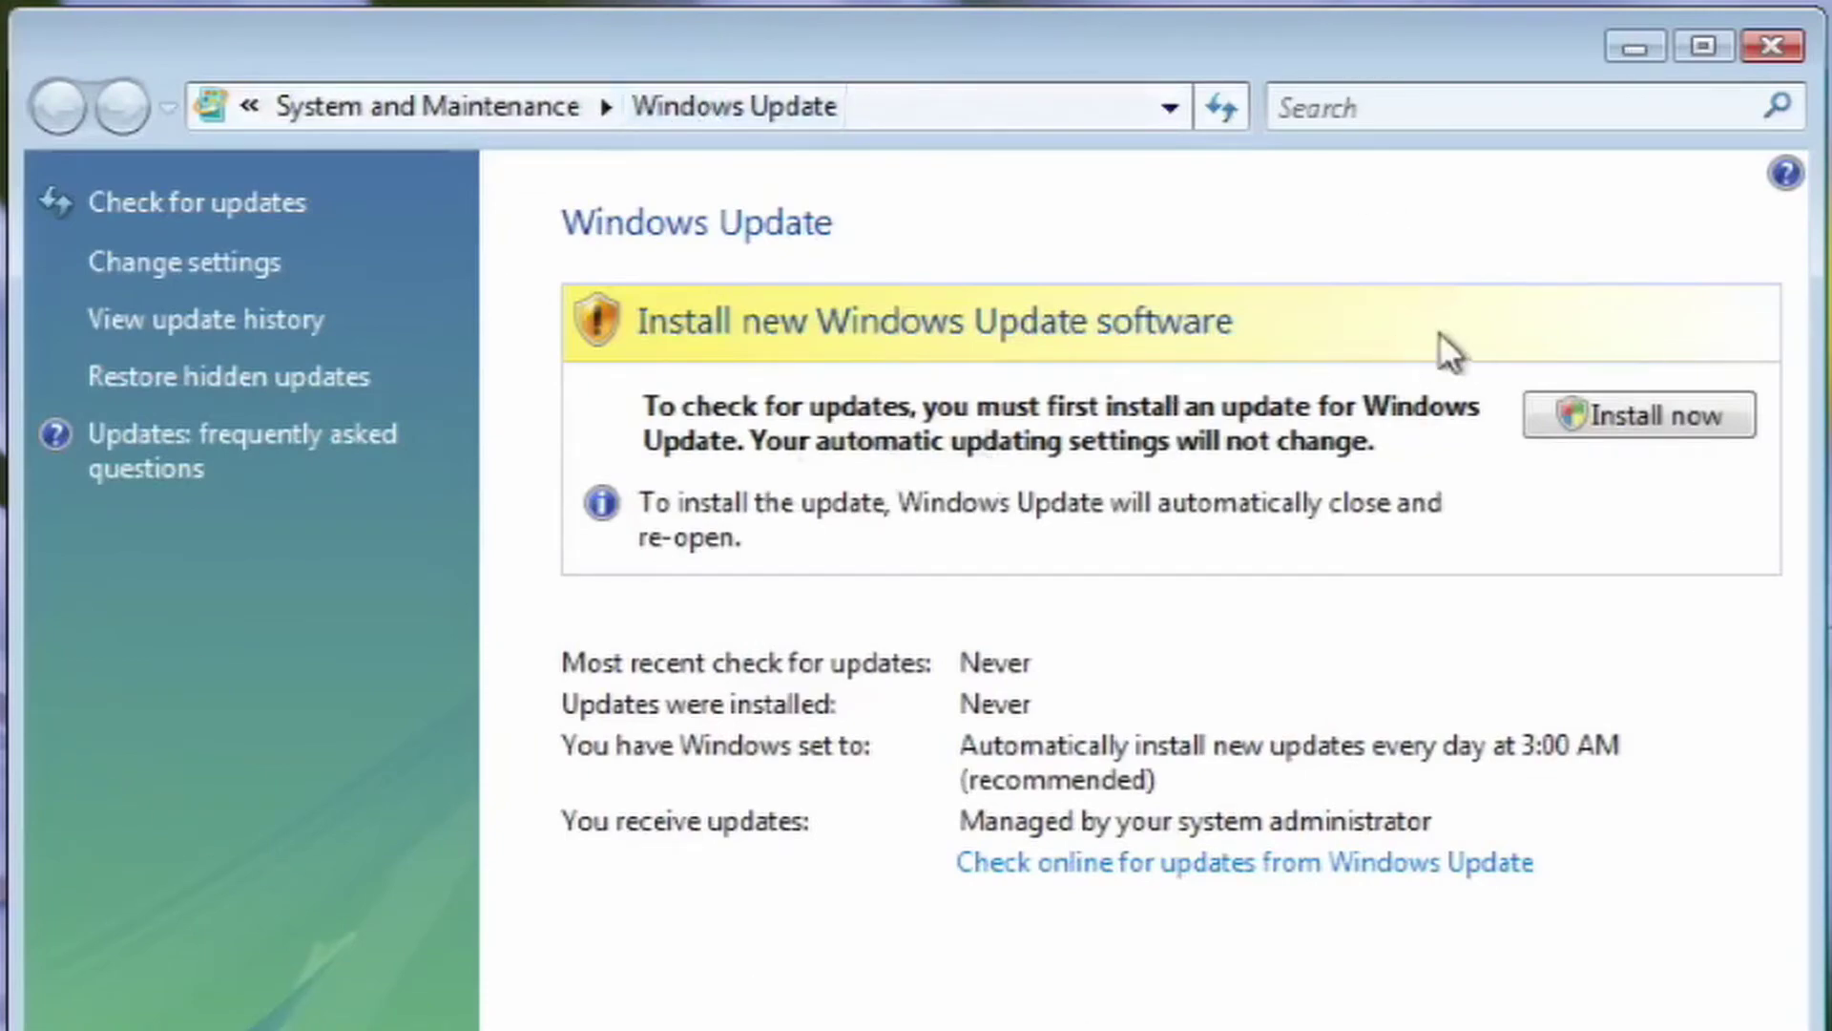
{"action": "left_click", "coordinate": [1633, 429]}
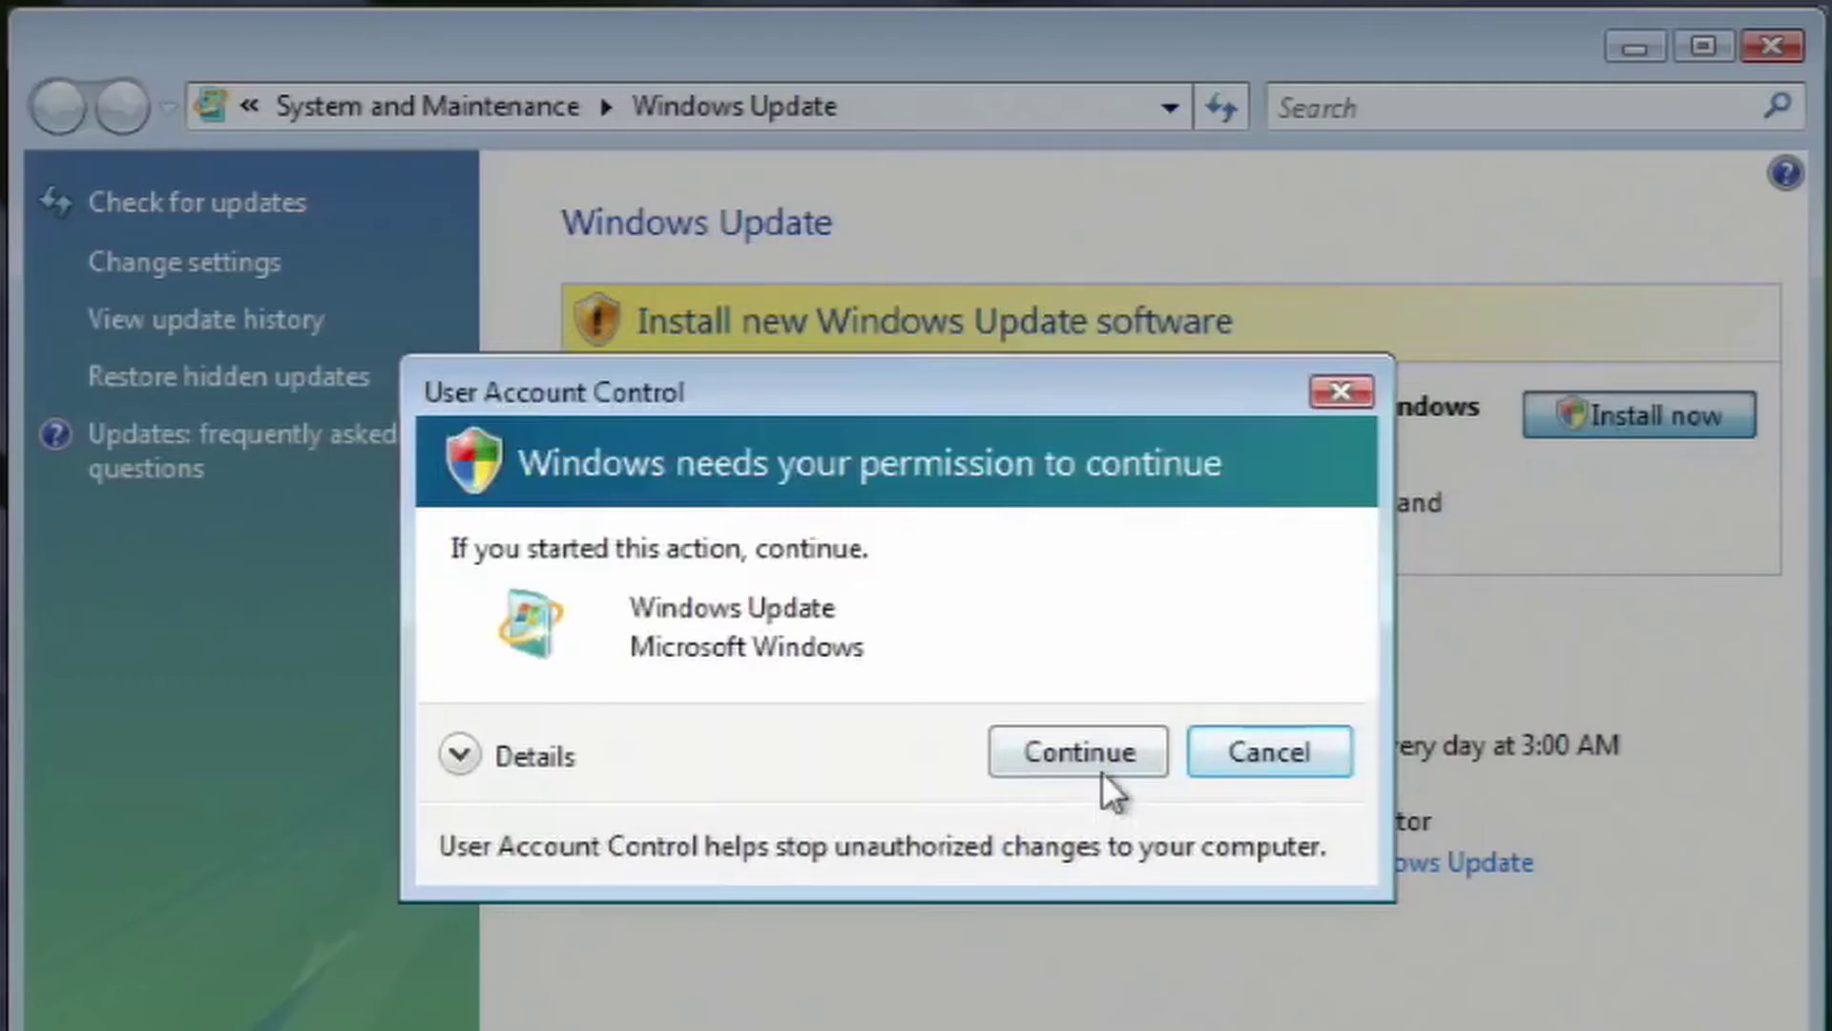
{"action": "left_click", "coordinate": [1080, 753]}
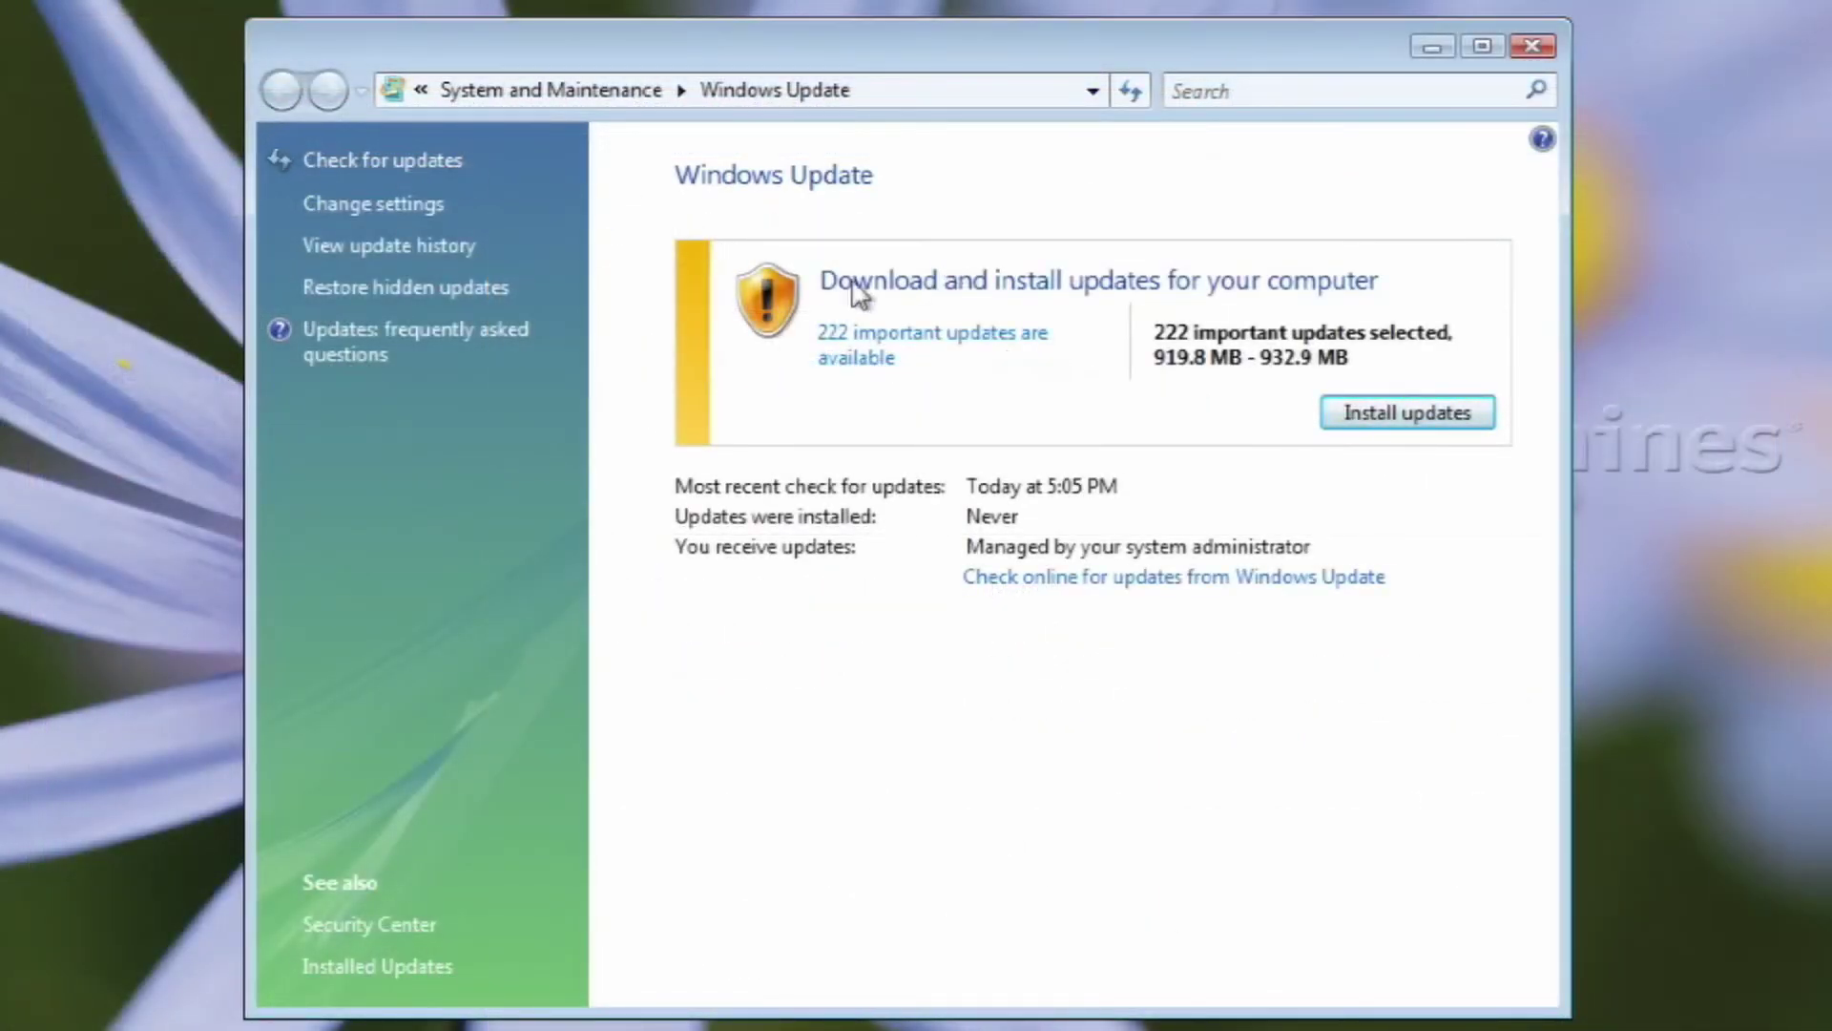
- Review the list of 222 important updates, keep all selected, and install them
{"action": "left_click", "coordinate": [922, 336]}
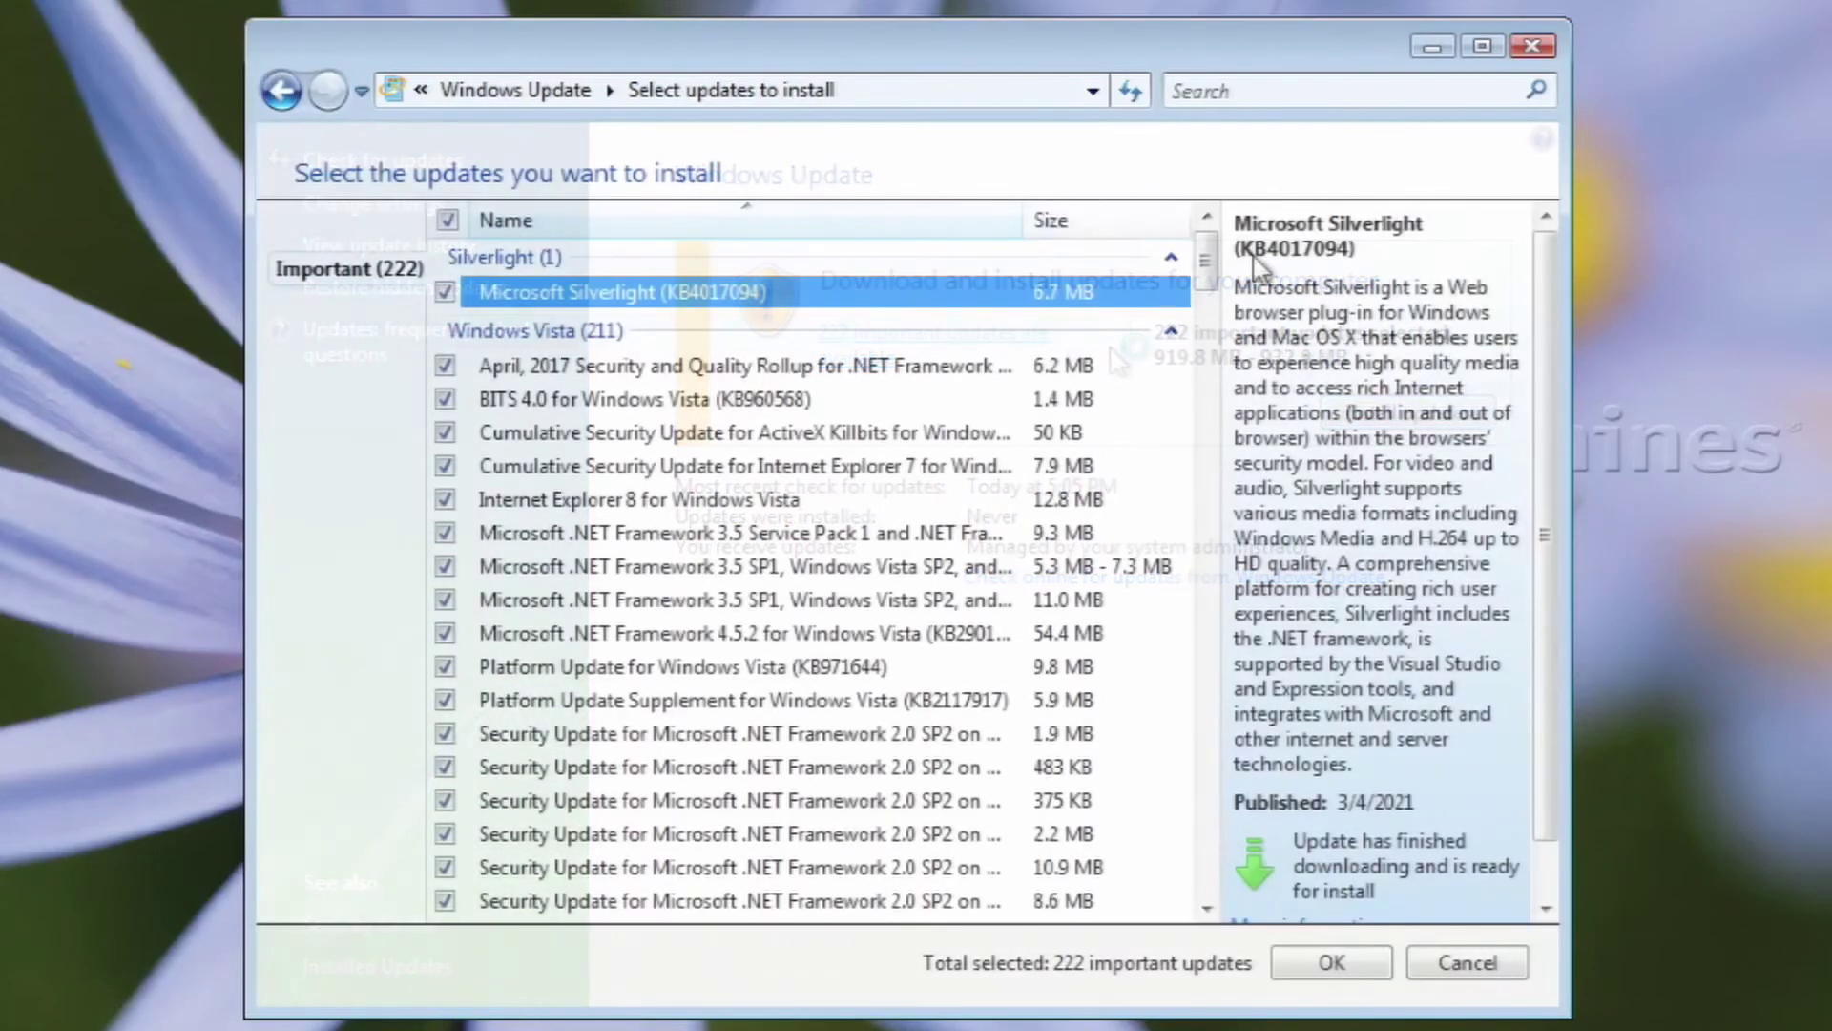
{"action": "mouse_move", "coordinate": [1204, 243]}
{"action": "left_mouse_down"}
{"action": "mouse_move", "coordinate": [1205, 876]}
{"action": "mouse_move", "coordinate": [1205, 251]}
{"action": "left_mouse_up"}
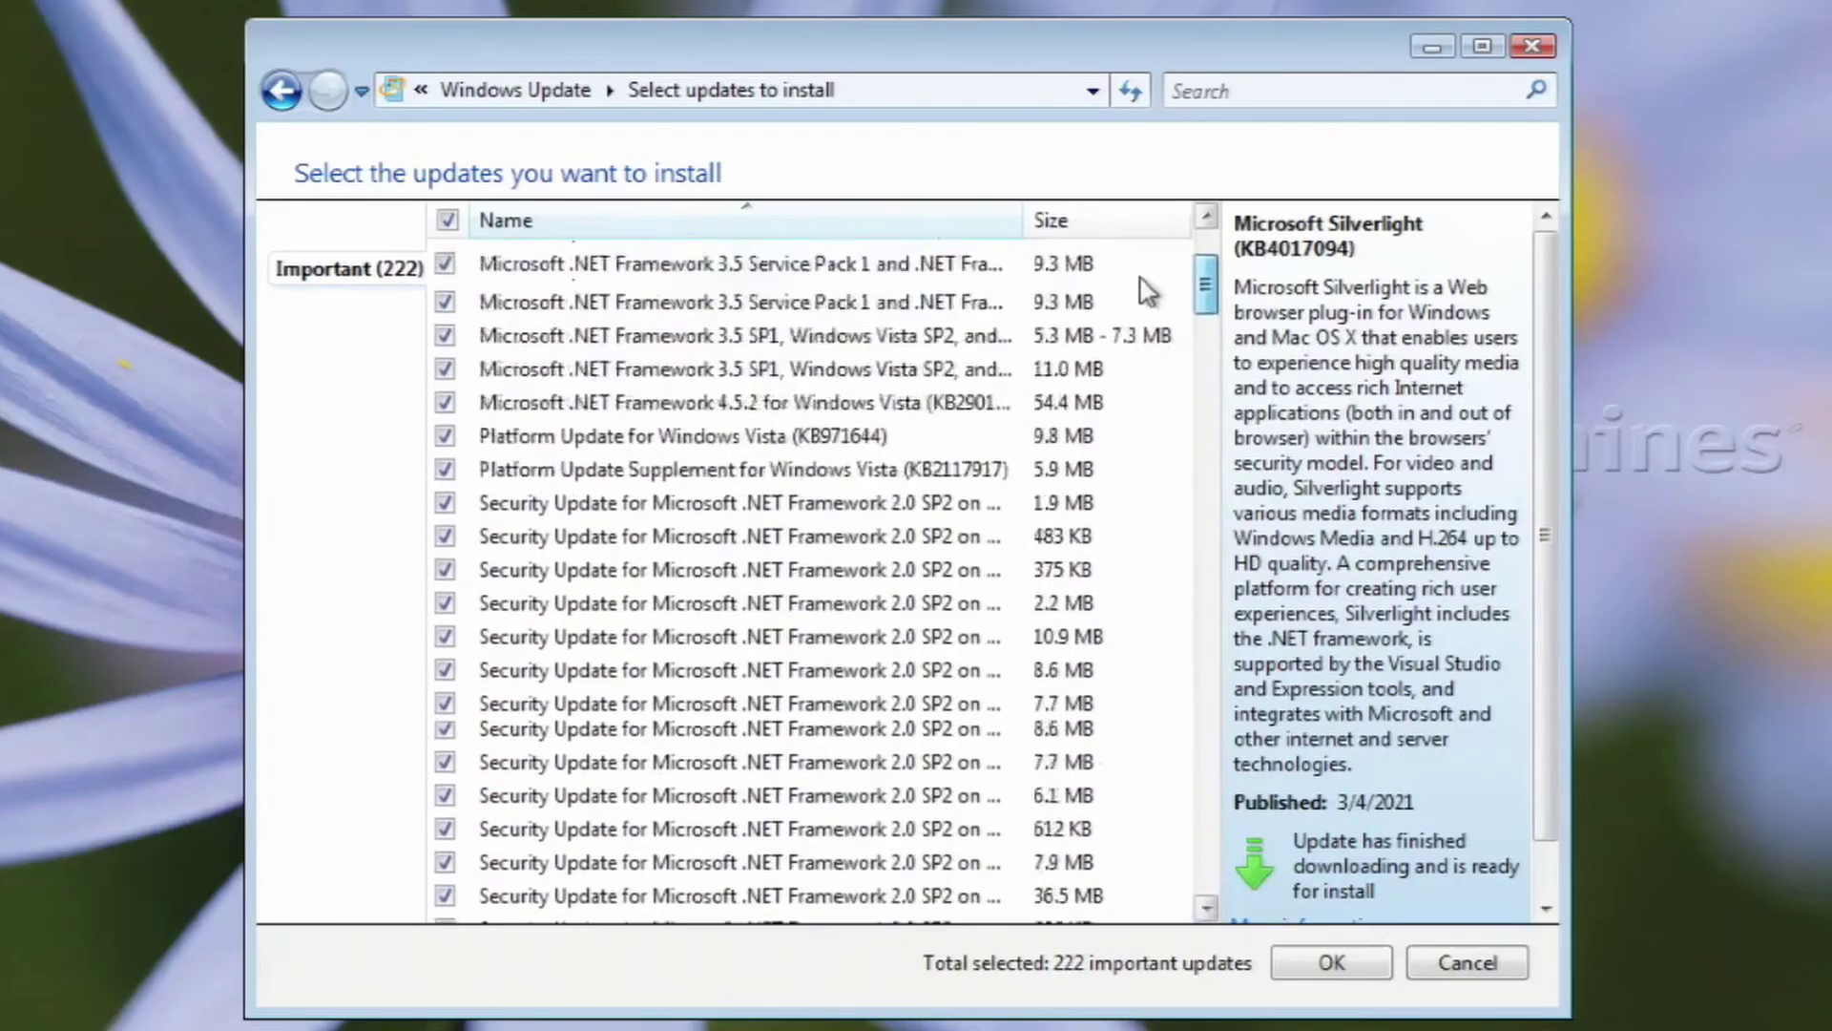
{"action": "left_click", "coordinate": [1338, 962]}
{"action": "left_click", "coordinate": [1396, 412]}
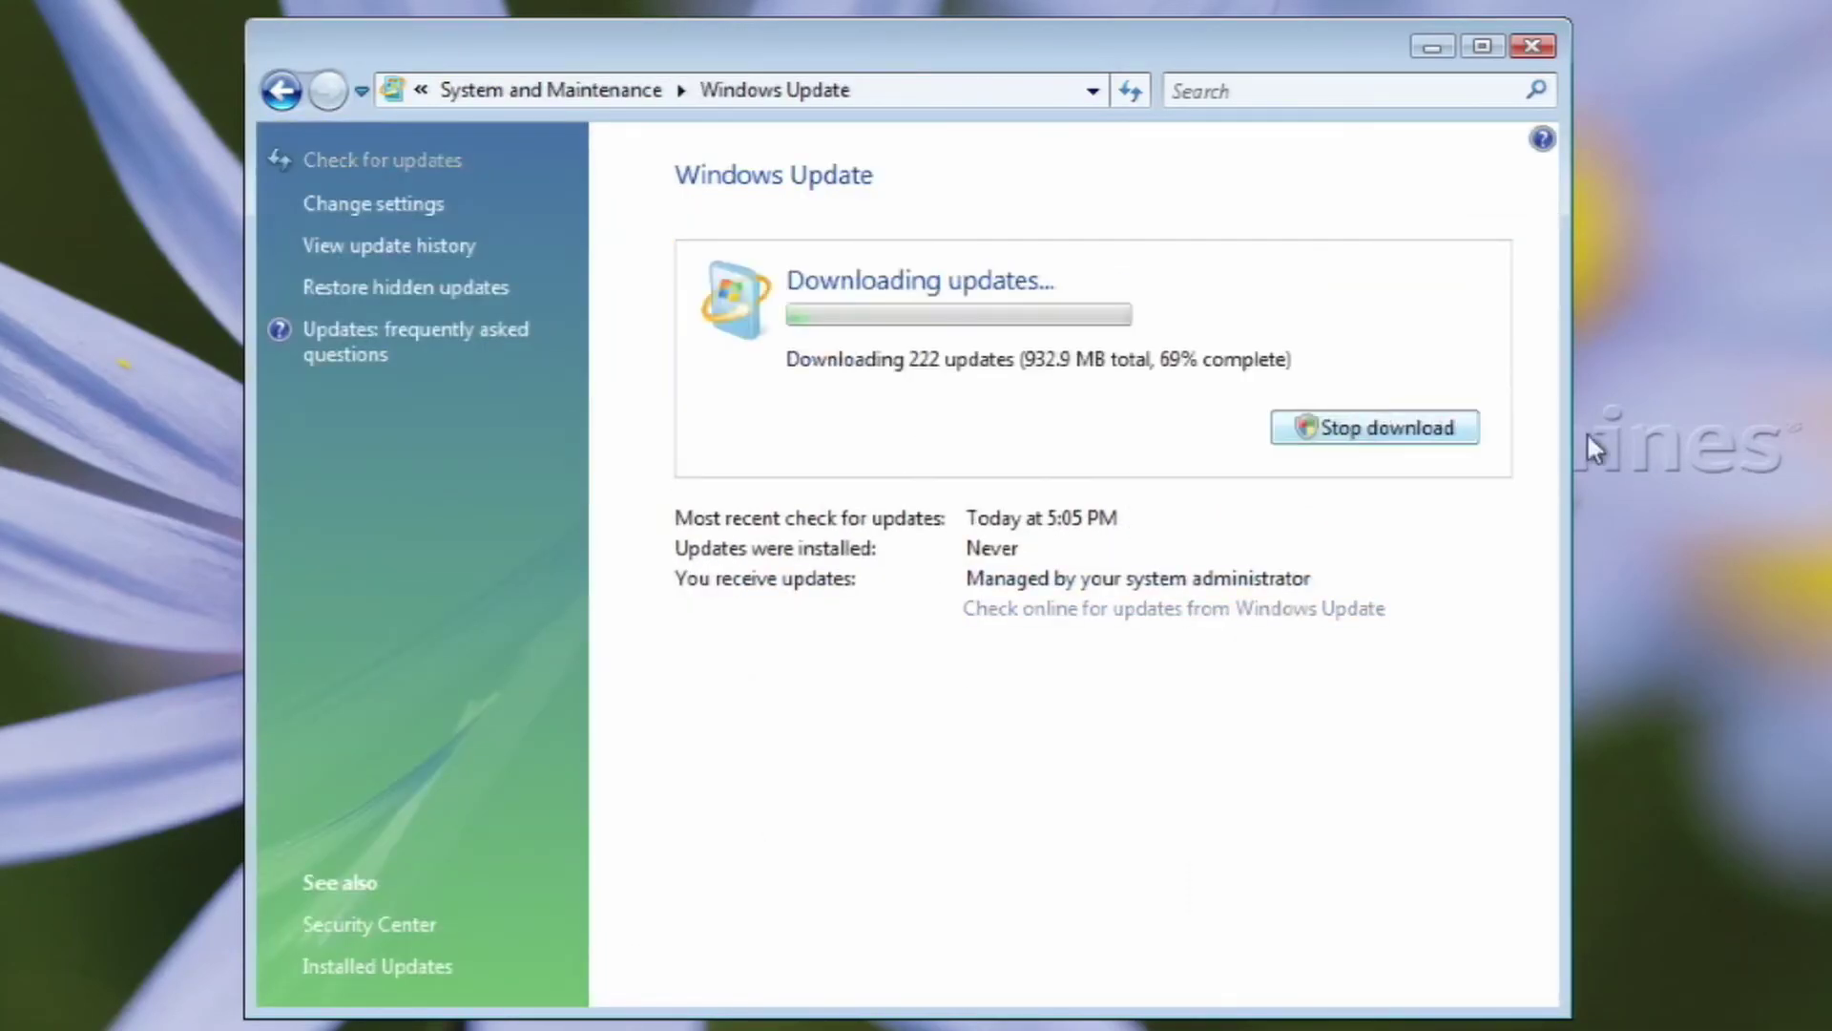